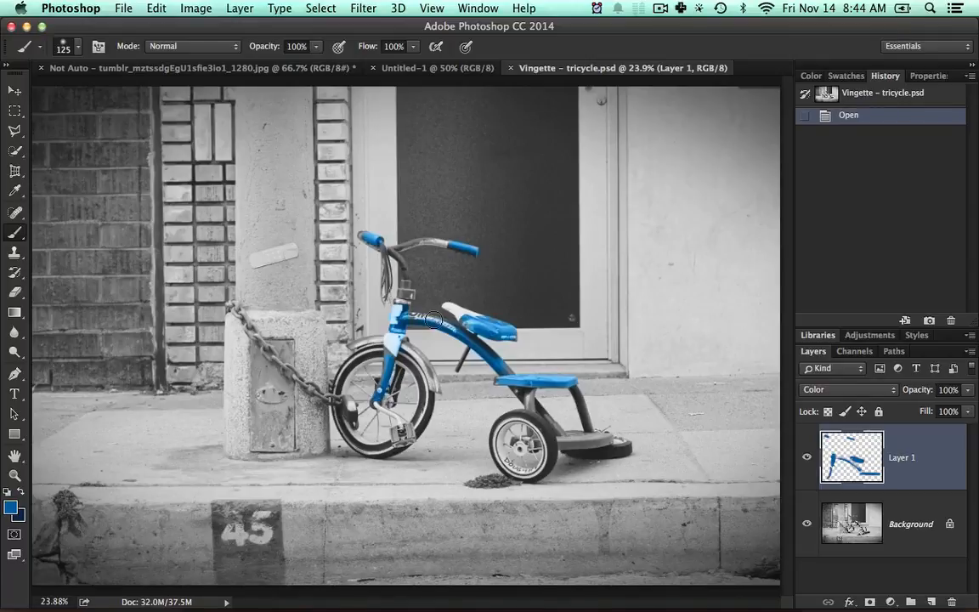
# Switch to the blank Untitled-1 document, enlarge the brush to 250 px and paint a vertical blue stroke down the canvas's left side.
pyautogui.click(460, 75)
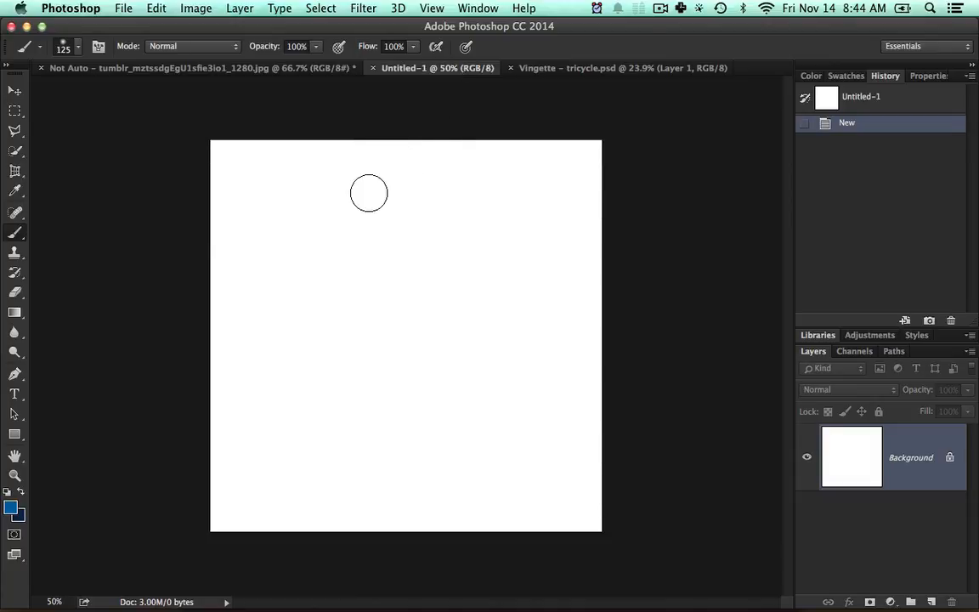
pyautogui.press(']')
pyautogui.press(']')
pyautogui.press(']')
pyautogui.press(']')
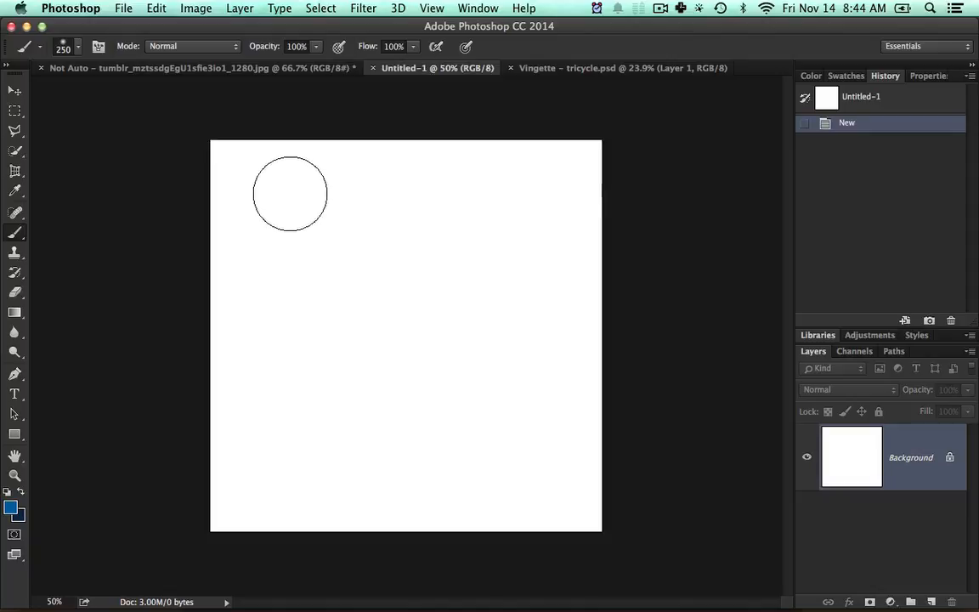
pyautogui.moveTo(290, 194)
pyautogui.mouseDown()
pyautogui.moveTo(283, 311)
pyautogui.moveTo(290, 453)
pyautogui.mouseUp()
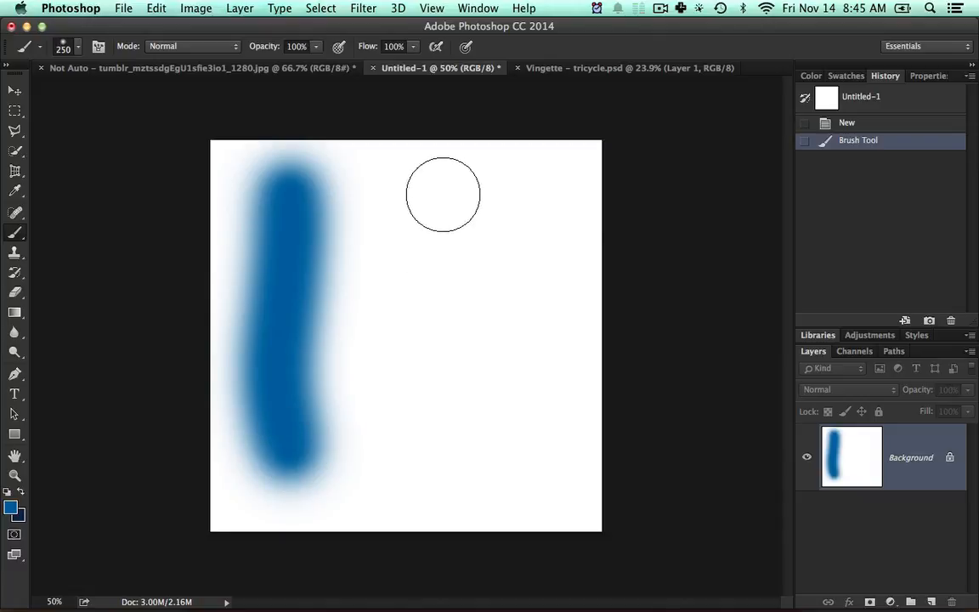
# Reduce the brush size to 45 px and paint a thin vertical blue stroke beside the wide one, down past the canvas edge.
pyautogui.press('[')
pyautogui.press('[')
pyautogui.press('[')
pyautogui.press('[')
pyautogui.press('[')
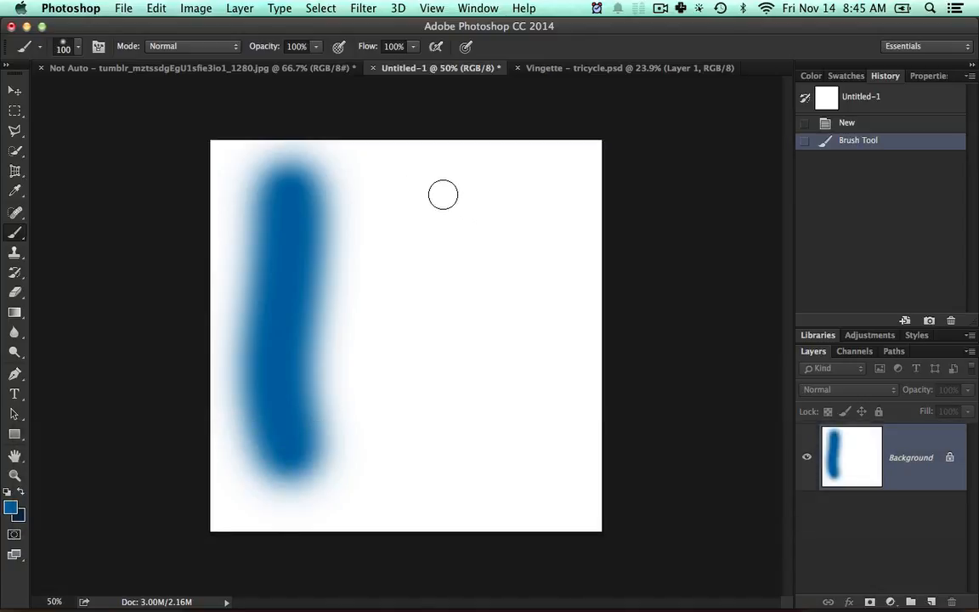
pyautogui.press('[')
pyautogui.press('[')
pyautogui.press('[')
pyautogui.press('[')
pyautogui.press('[')
pyautogui.press('[')
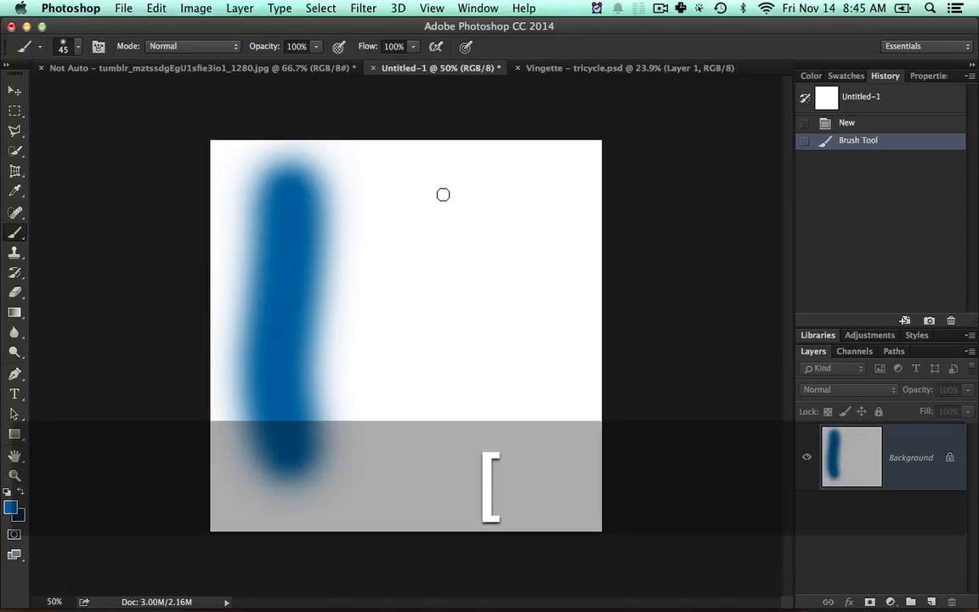
pyautogui.press(']')
pyautogui.press('[')
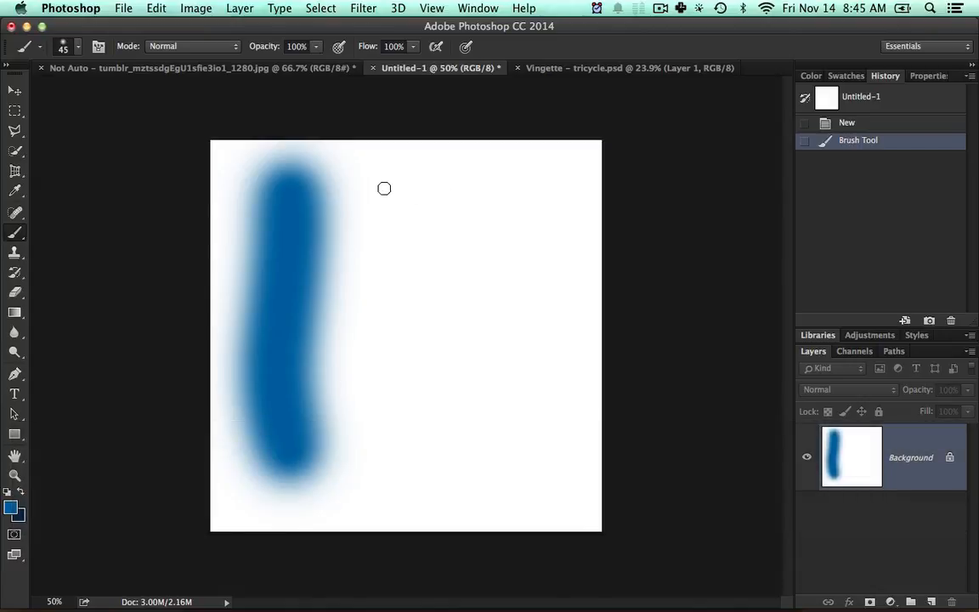
pyautogui.moveTo(368, 181); pyautogui.dragTo(382, 606)
# Enlarge the brush to 250 px and paint a wide vertical blue stroke on the other side of the thin stroke.
pyautogui.press(']')
pyautogui.press(']')
pyautogui.press(']')
pyautogui.press(']')
pyautogui.press(']')
pyautogui.press(']')
pyautogui.press(']')
pyautogui.press(']')
pyautogui.press(']')
pyautogui.press(']')
pyautogui.press(']')
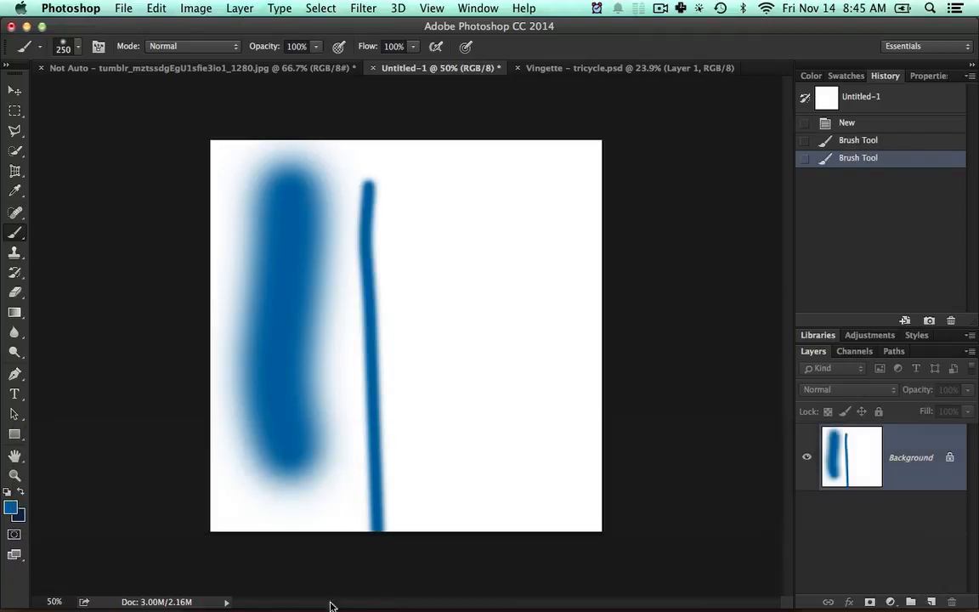
pyautogui.click(448, 193)
pyautogui.moveTo(448, 193); pyautogui.dragTo(452, 566)
# Set the brush to 150 px, paint a short stroke across the strokes' upper ends, and fill the whole canvas with the blue foreground color.
pyautogui.press(']')
pyautogui.press('[')
pyautogui.press('[')
pyautogui.press('[')
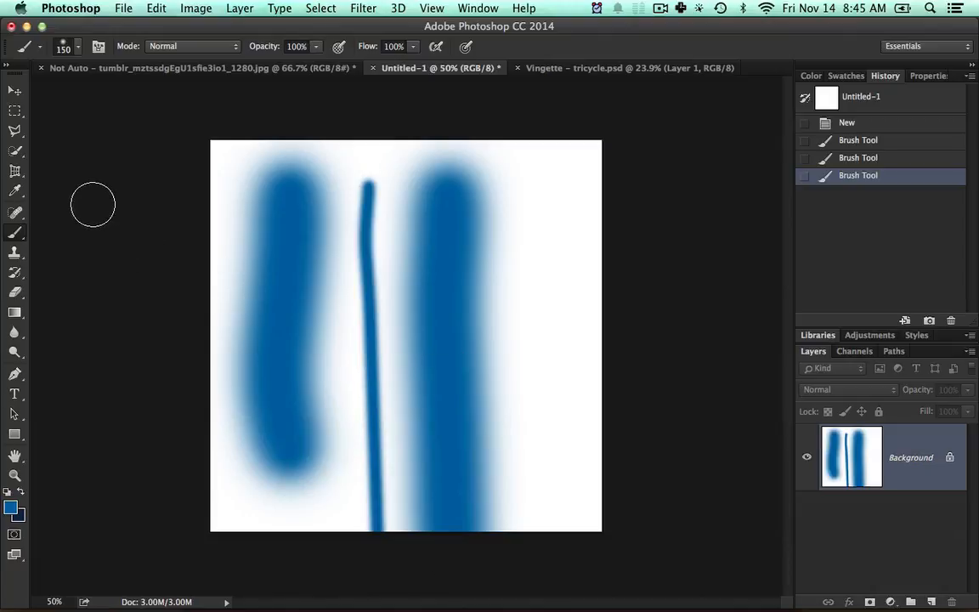
pyautogui.press('w')
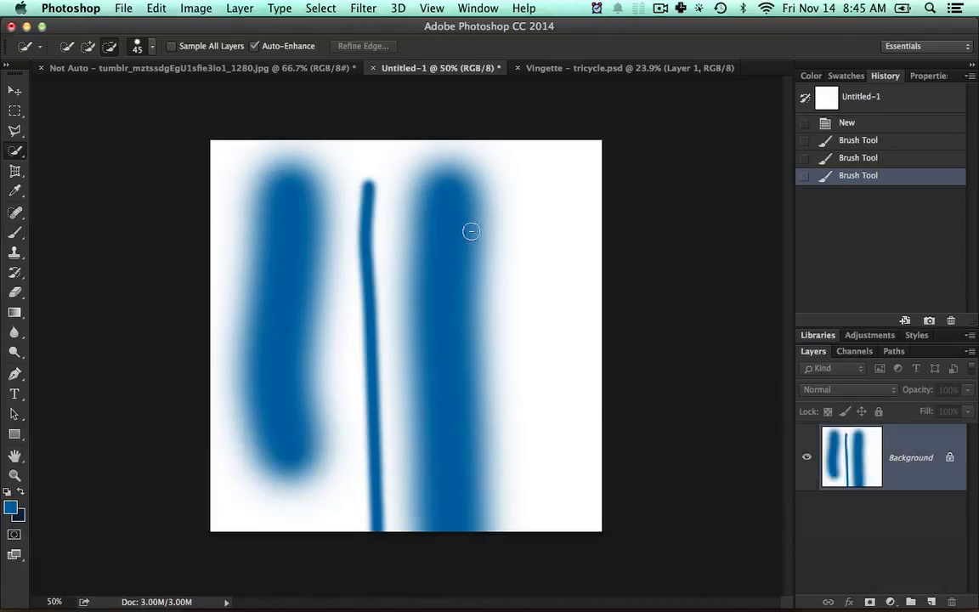
pyautogui.press('b')
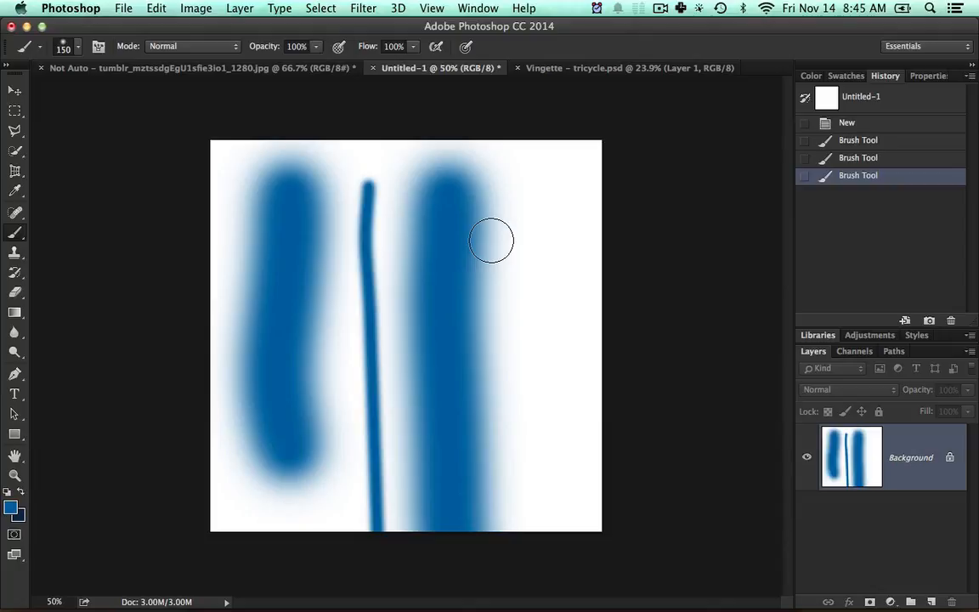
pyautogui.moveTo(273, 162); pyautogui.dragTo(398, 161)
pyautogui.hotkey('alt', 'BackSpace')
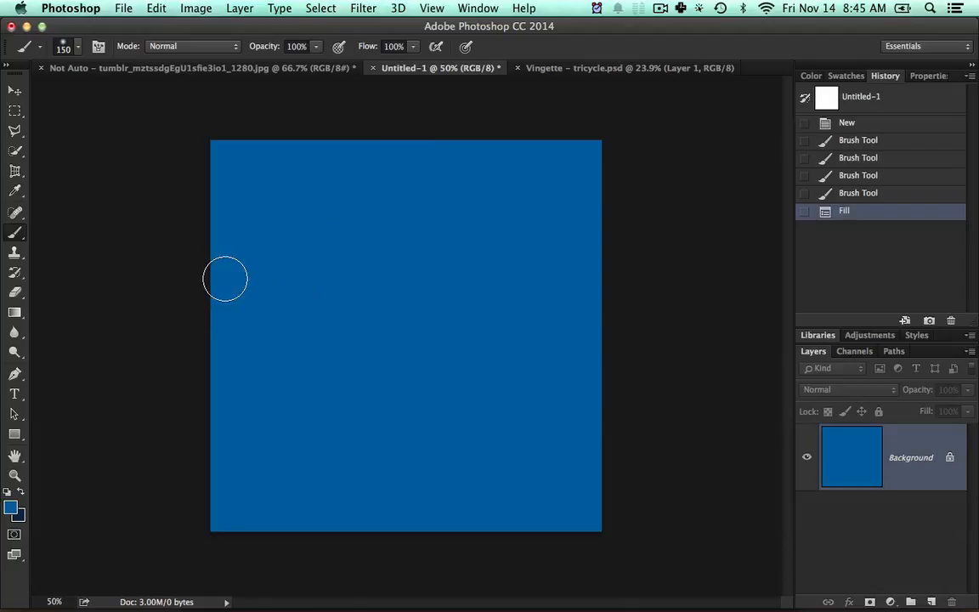
# Reset the colors to default, make white the foreground, and paint a soft vertical stroke down the canvas's left side.
pyautogui.press('d')
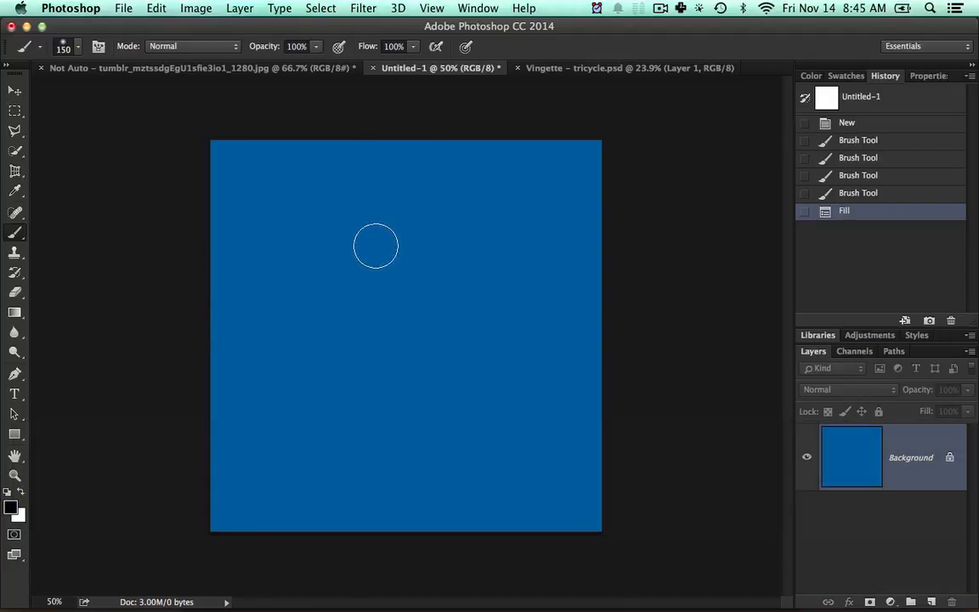
pyautogui.press('d')
pyautogui.press('x')
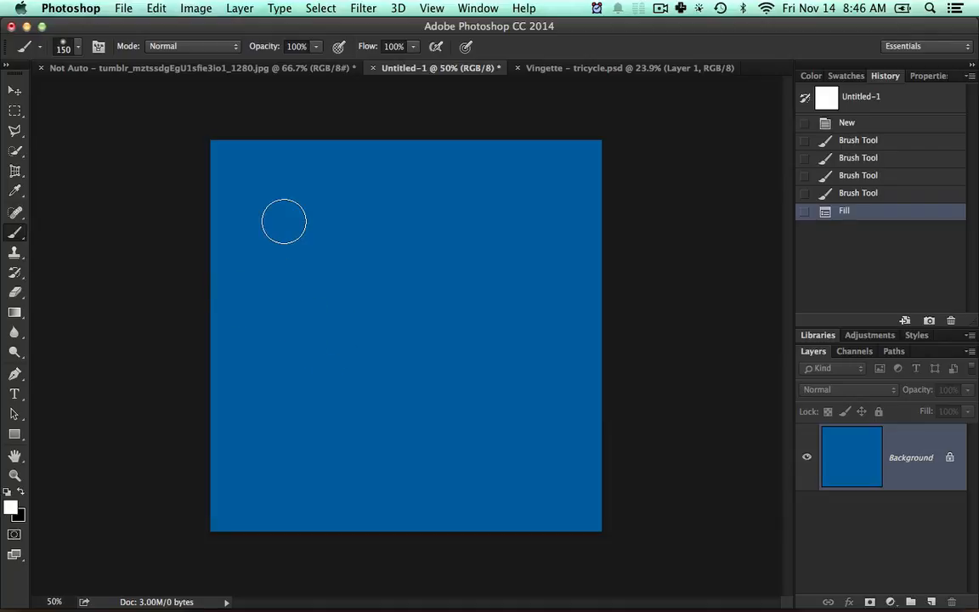
pyautogui.moveTo(284, 185); pyautogui.dragTo(279, 422)
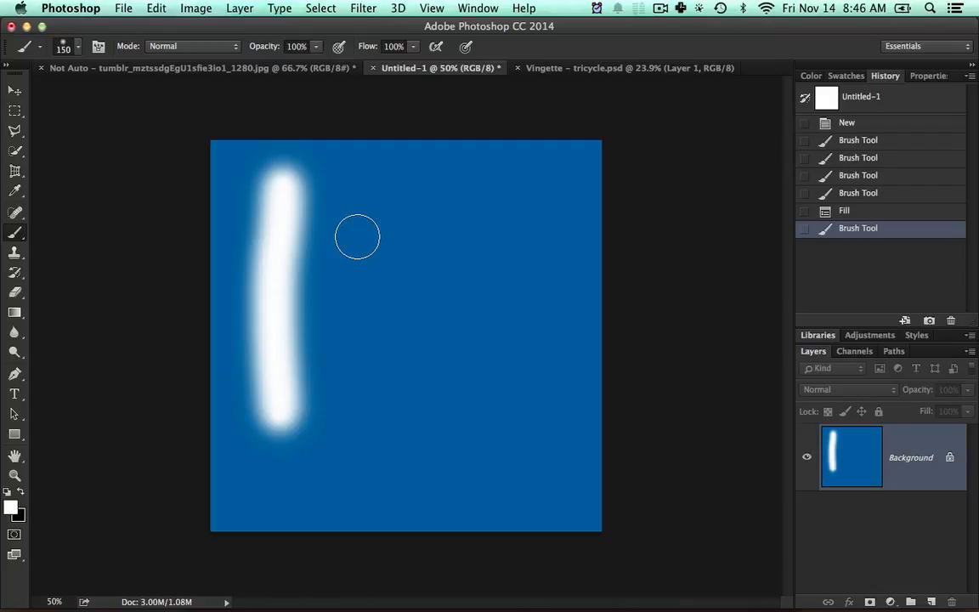
# Set the brush to 175 px with 100% hardness and paint a hard-edged vertical white stroke beside the soft one.
pyautogui.press(']')
pyautogui.press(']')
pyautogui.press('[')
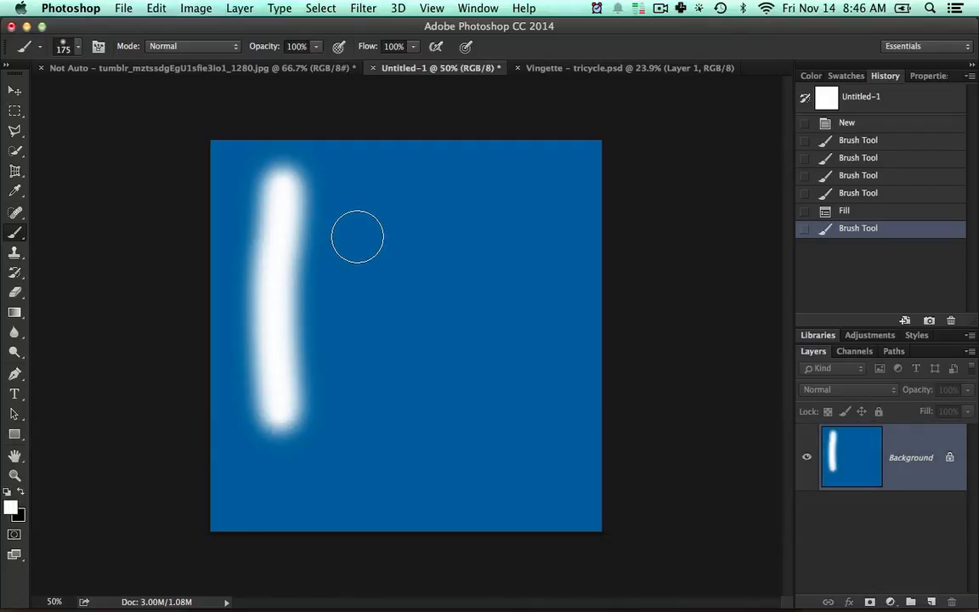
pyautogui.press('shift')
pyautogui.hotkey('shift', ']')
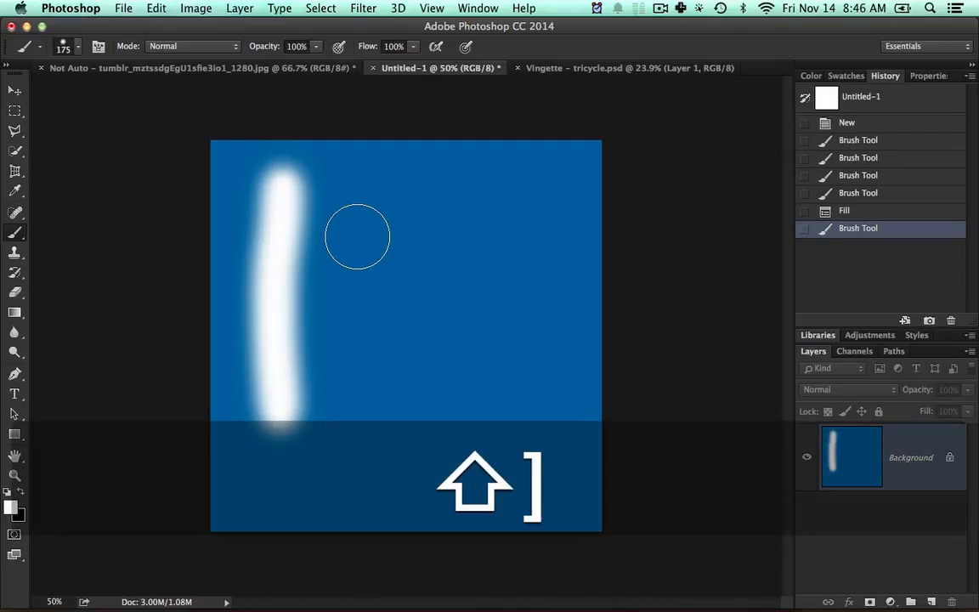
pyautogui.hotkey('shift', ']')
pyautogui.rightClick(357, 237)
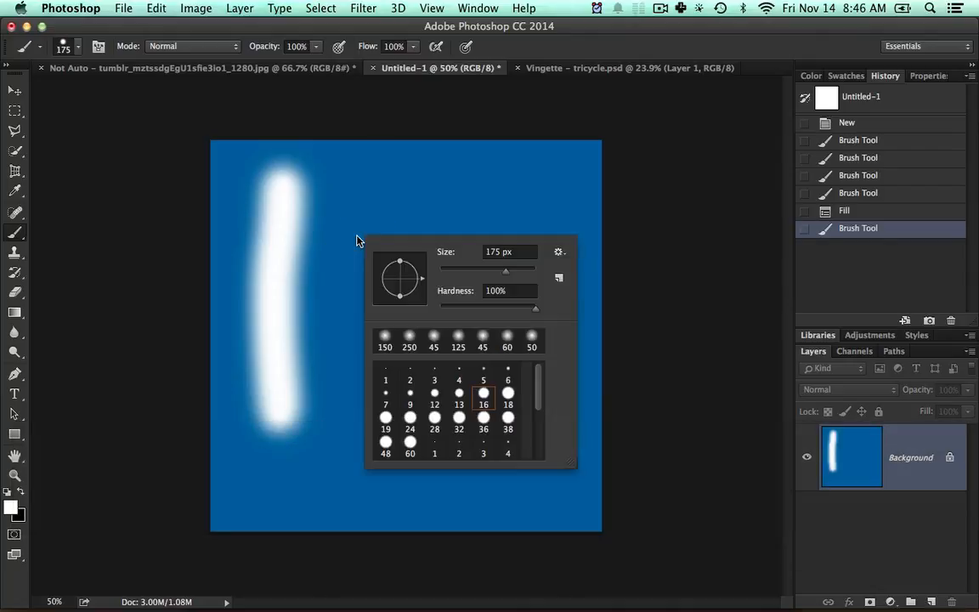
pyautogui.click(381, 196)
pyautogui.press('super+z')
pyautogui.moveTo(361, 195); pyautogui.dragTo(372, 461)
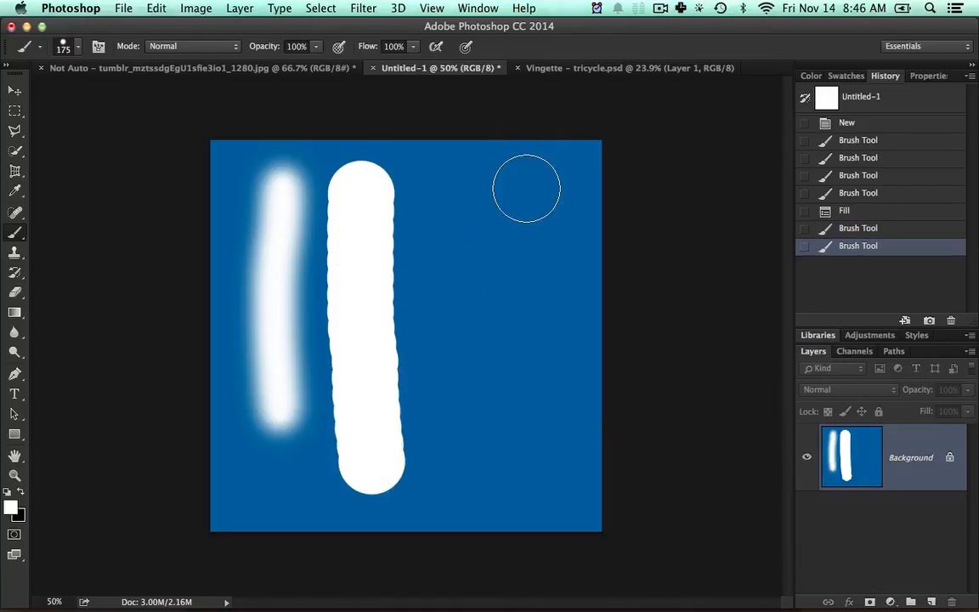
# Reduce the hard brush to 60 px and paint a thinner vertical white stroke beside the wide hard-edged one.
pyautogui.press('[')
pyautogui.press('[')
pyautogui.press('[')
pyautogui.press('[')
pyautogui.press('[')
pyautogui.press('[')
pyautogui.press('[')
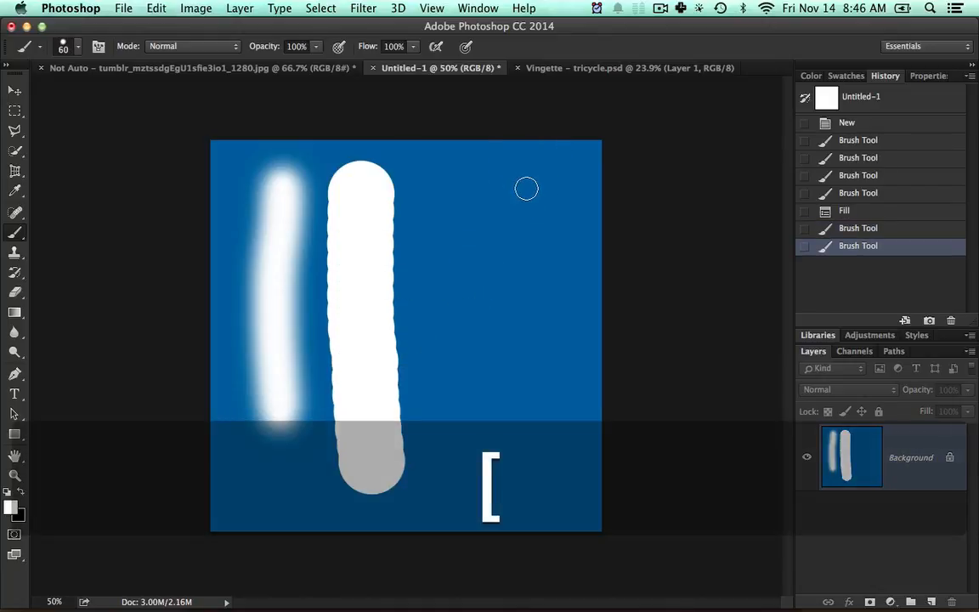
pyautogui.moveTo(436, 180); pyautogui.dragTo(429, 466)
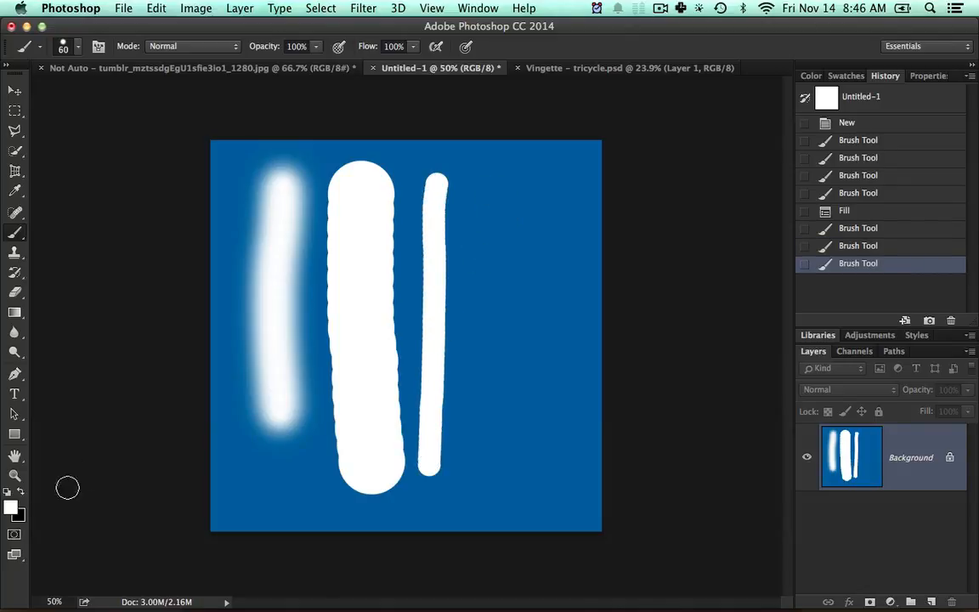
# Set the foreground color to bright blue (1200ff) and scribble across the white strokes and the canvas's right side.
pyautogui.click(10, 508)
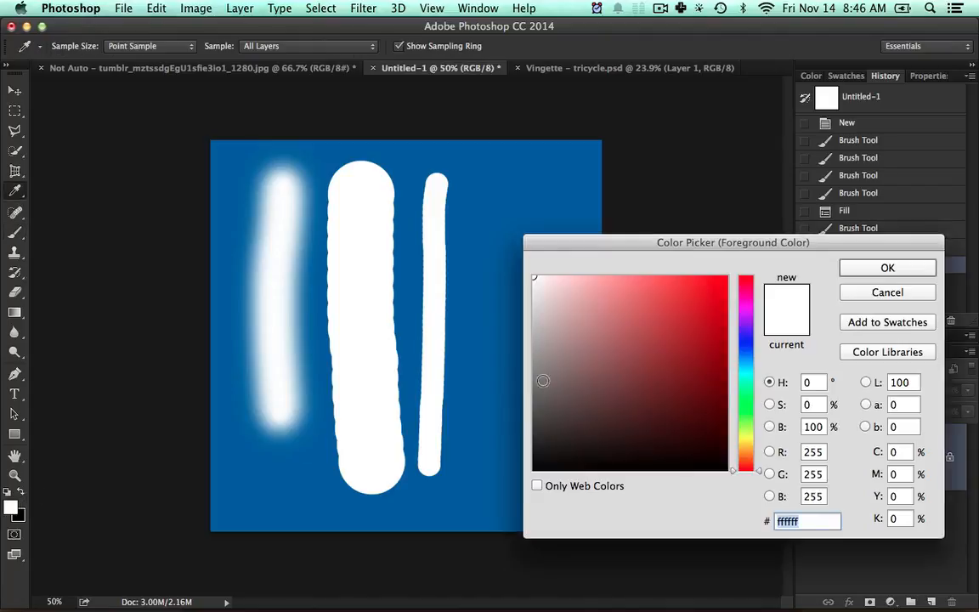
pyautogui.moveTo(640, 312); pyautogui.dragTo(728, 273)
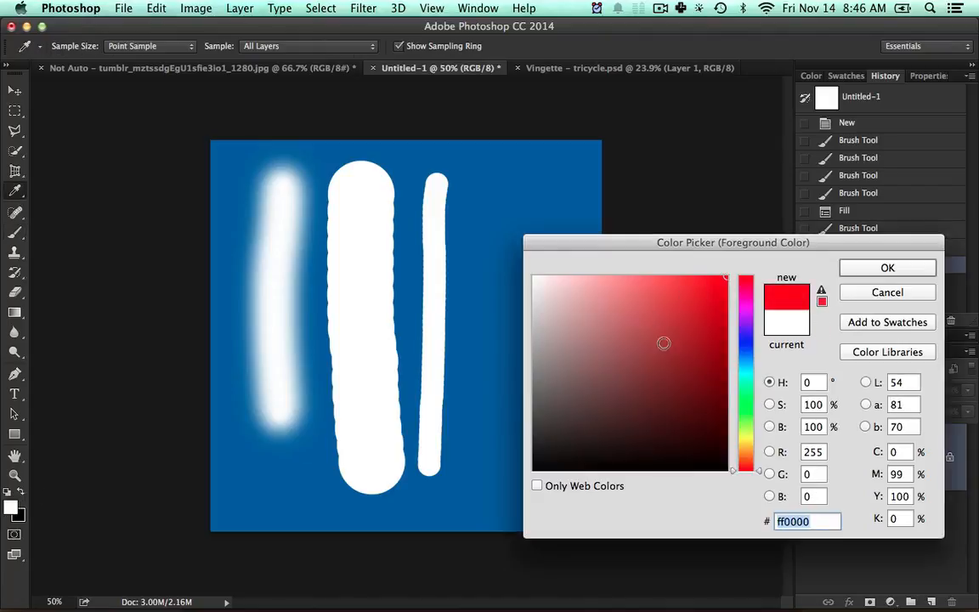
pyautogui.click(742, 340)
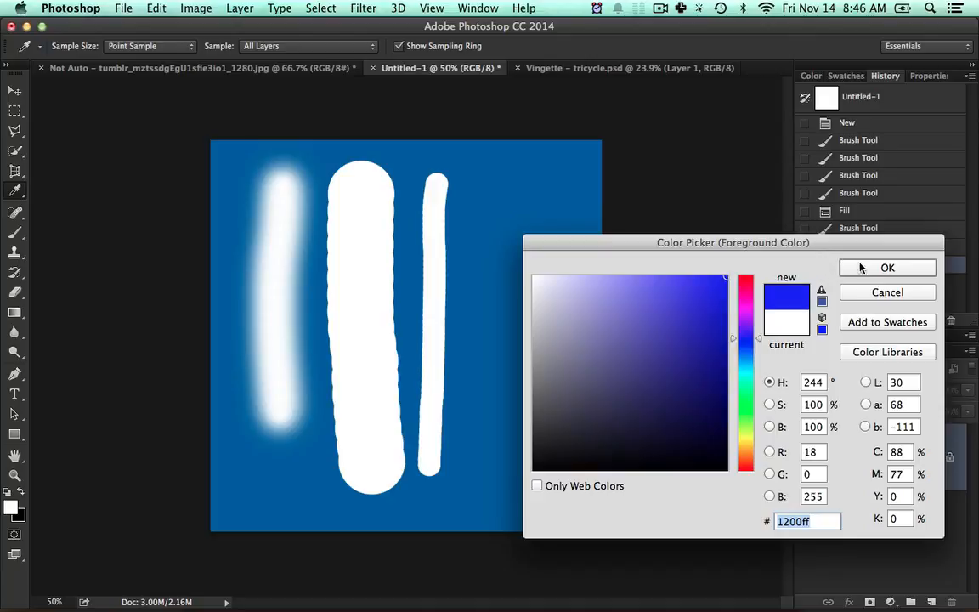
pyautogui.click(860, 268)
pyautogui.moveTo(542, 181)
pyautogui.mouseDown()
pyautogui.moveTo(556, 341)
pyautogui.moveTo(491, 374)
pyautogui.mouseUp()
pyautogui.moveTo(379, 200)
pyautogui.mouseDown()
pyautogui.moveTo(461, 286)
pyautogui.moveTo(448, 326)
pyautogui.mouseUp()
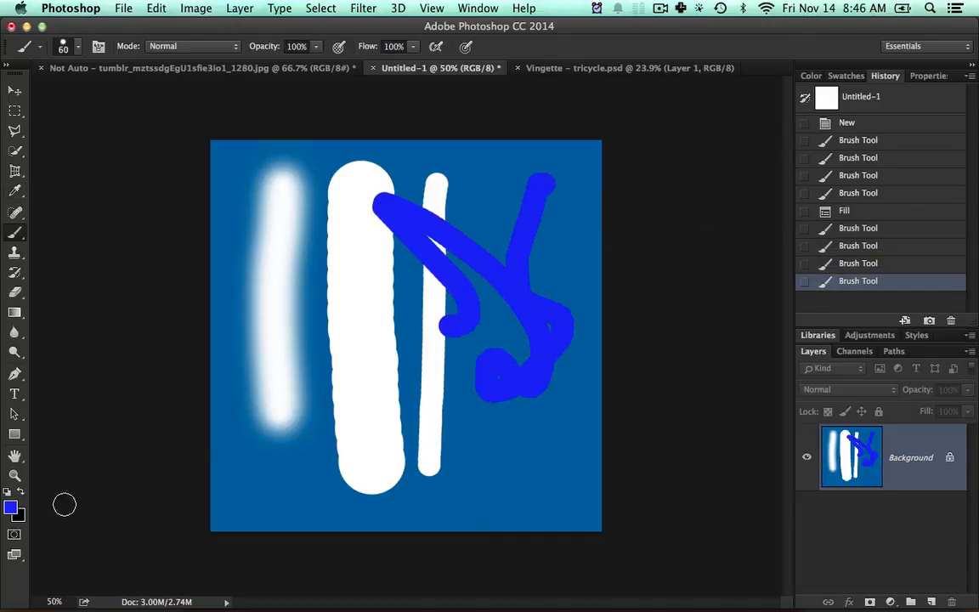
# Set the foreground color to bright green (00ff2a) and scribble over the blue scribble and the hard white strokes.
pyautogui.click(10, 507)
pyautogui.click(745, 402)
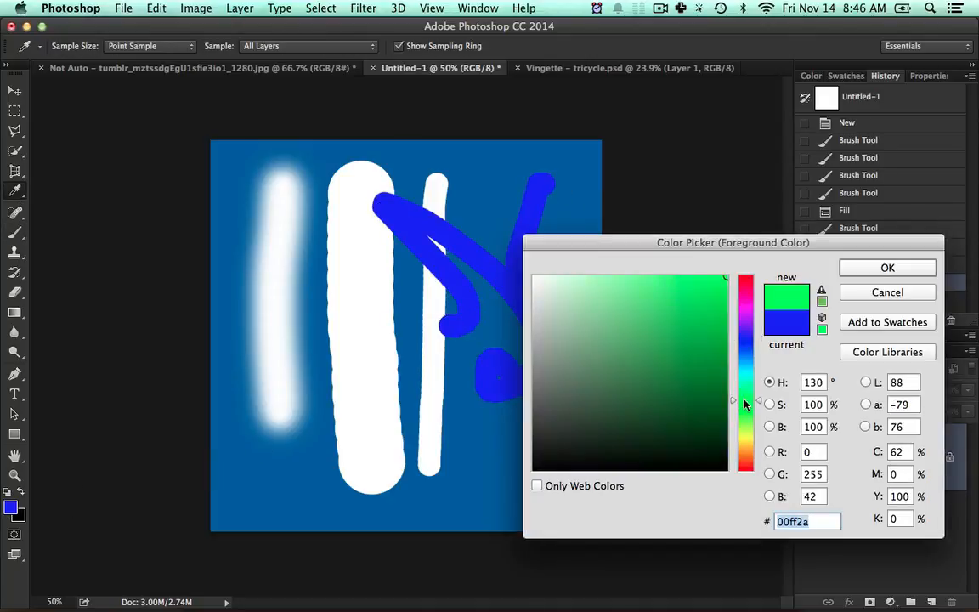
pyautogui.moveTo(919, 248); pyautogui.dragTo(918, 252)
pyautogui.click(886, 271)
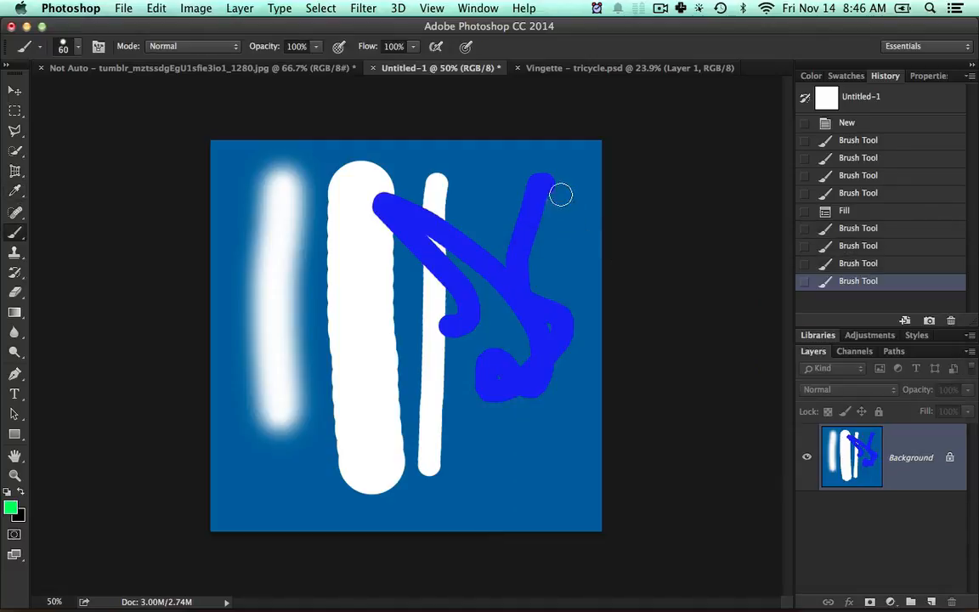
pyautogui.moveTo(562, 195)
pyautogui.mouseDown()
pyautogui.moveTo(543, 294)
pyautogui.moveTo(485, 284)
pyautogui.mouseUp()
pyautogui.moveTo(360, 183); pyautogui.dragTo(429, 315)
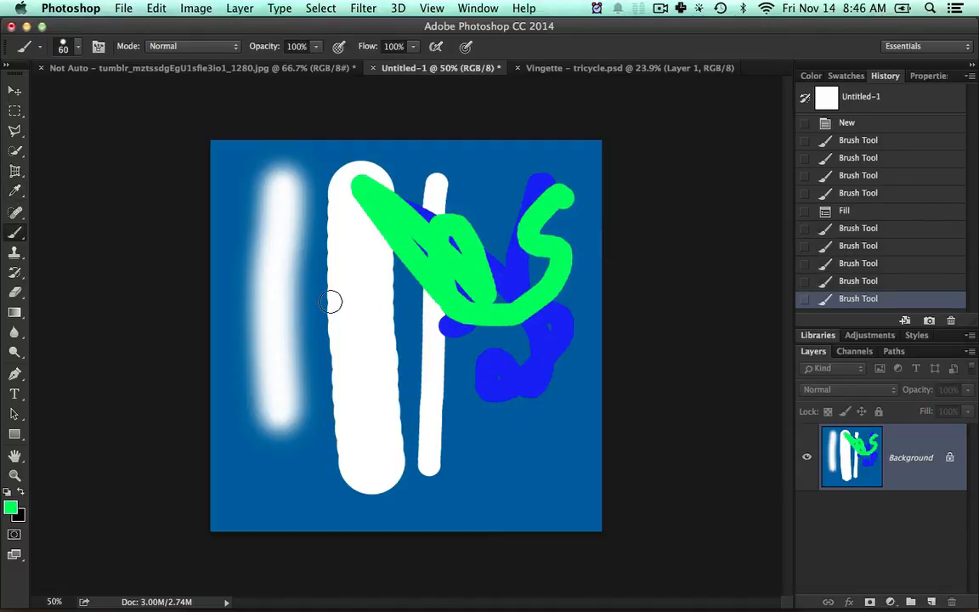
# Set the brush to 250 px, soften its hardness, and paint a soft green stroke down the canvas's left edge.
pyautogui.press(']')
pyautogui.press(']')
pyautogui.press(']')
pyautogui.press(']')
pyautogui.press(']')
pyautogui.press(']')
pyautogui.press(']')
pyautogui.press(']')
pyautogui.press(']')
pyautogui.press(']')
pyautogui.press(']')
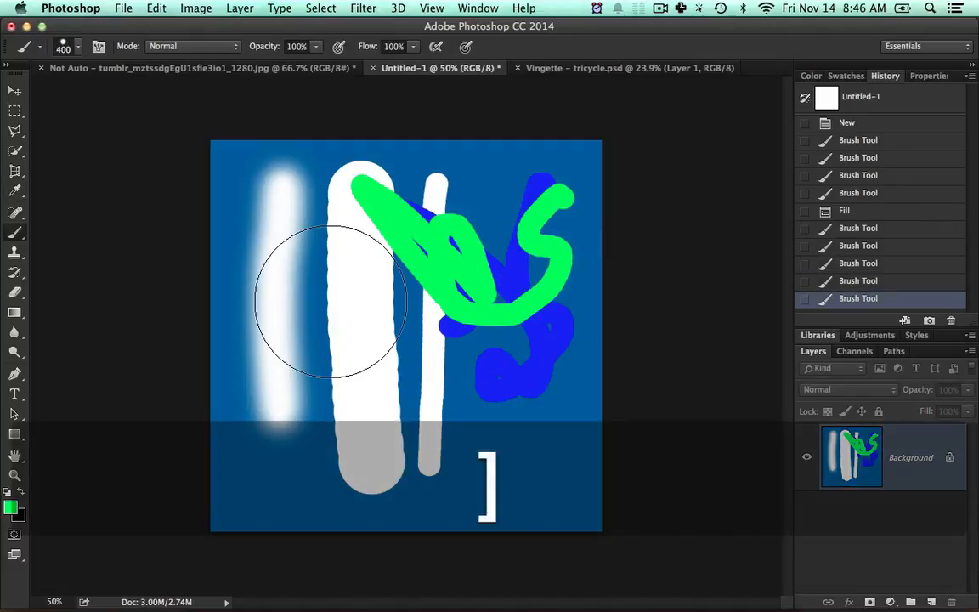
pyautogui.press('[')
pyautogui.press('[')
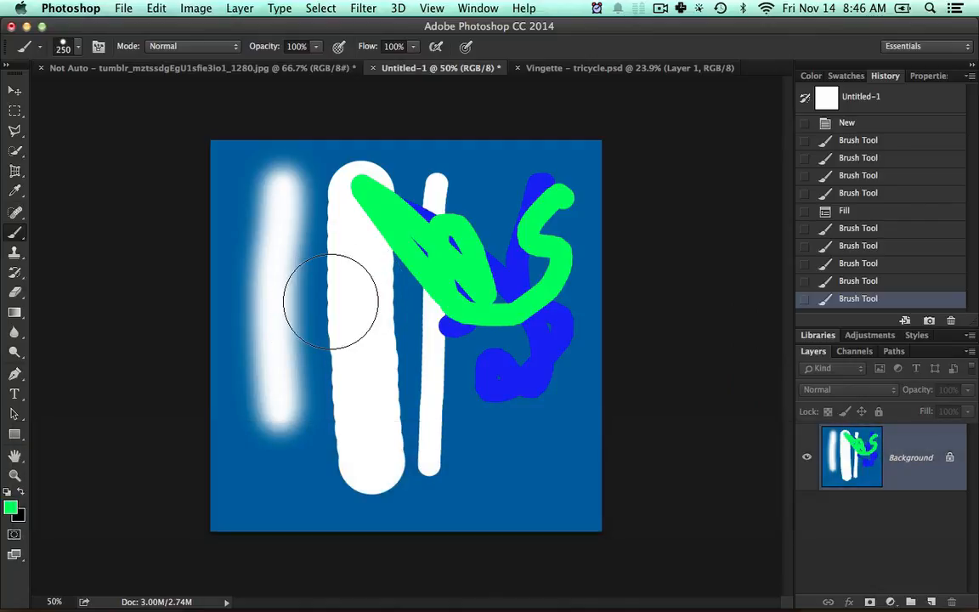
pyautogui.hotkey('shift', '[')
pyautogui.hotkey('shift', '[')
pyautogui.hotkey('shift', '[')
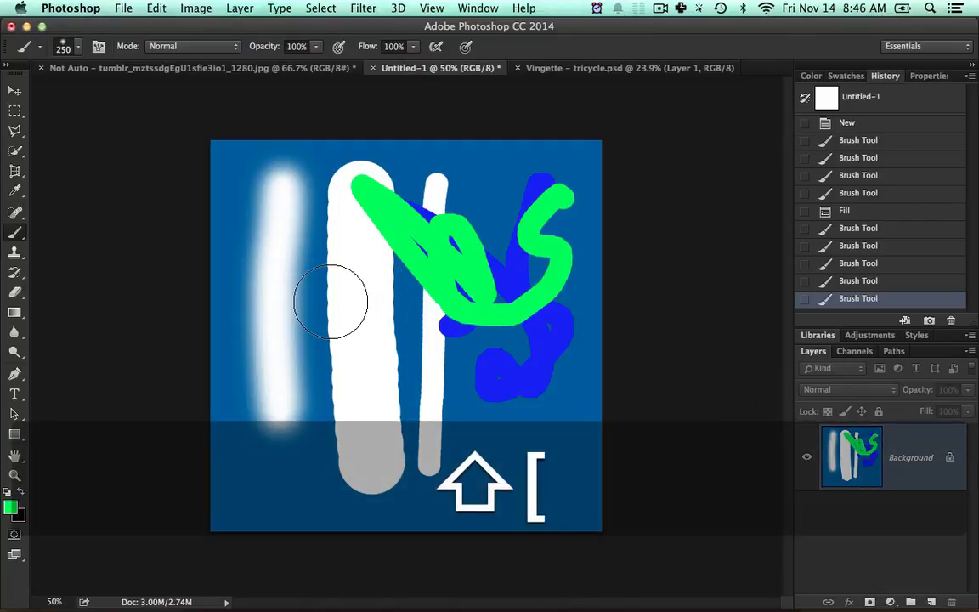
pyautogui.moveTo(235, 151); pyautogui.dragTo(241, 524)
# Fill the whole canvas with the green foreground color and swap the foreground and background colors to paint with black.
pyautogui.press('alt')
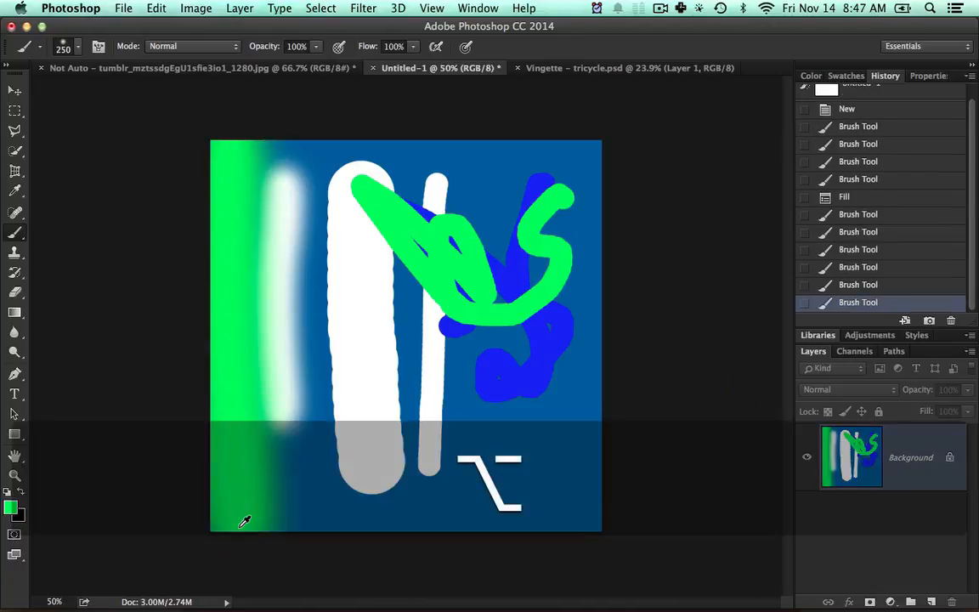
pyautogui.hotkey('alt', 'BackSpace')
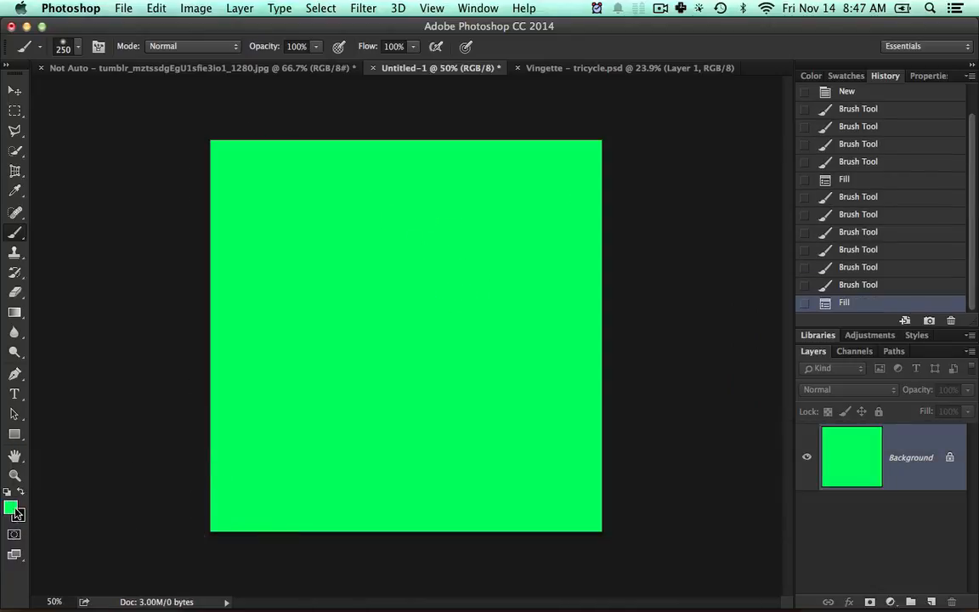
pyautogui.press('x')
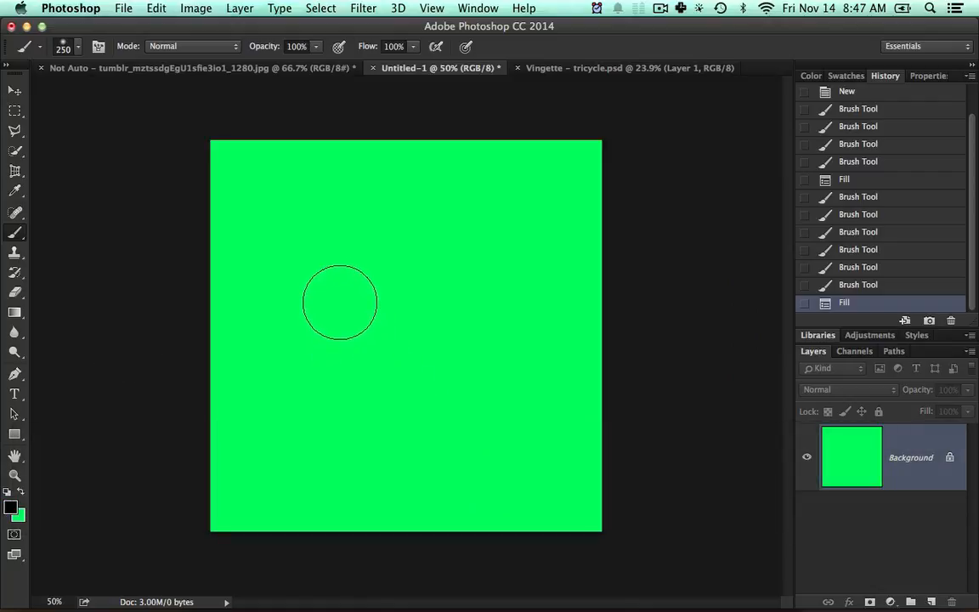
# Reduce the brush size to 125 px.
pyautogui.press('[')
pyautogui.press('[')
pyautogui.press('[')
pyautogui.press('[')
pyautogui.press('[')
pyautogui.press('ctrl')
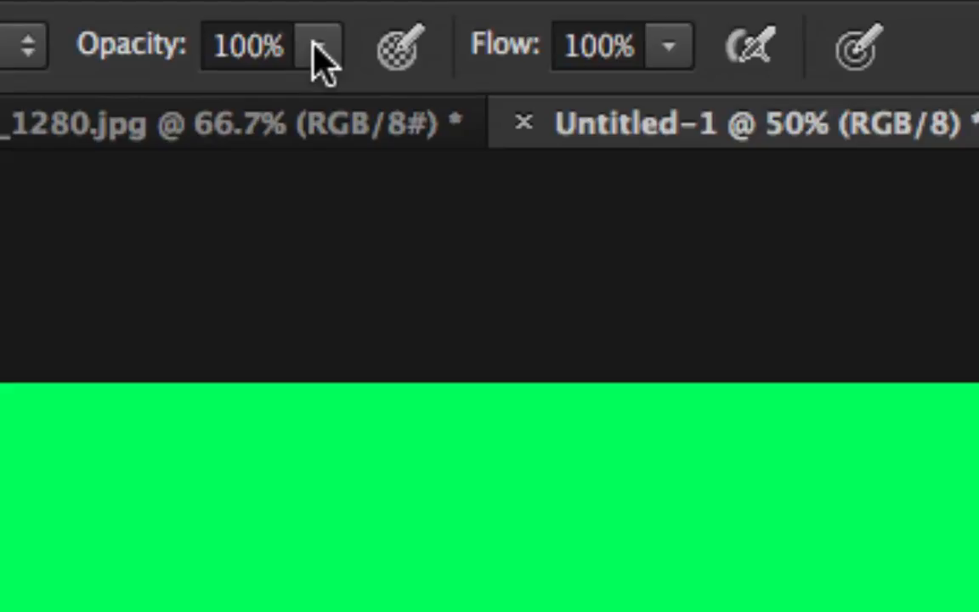
pyautogui.press('ctrl')
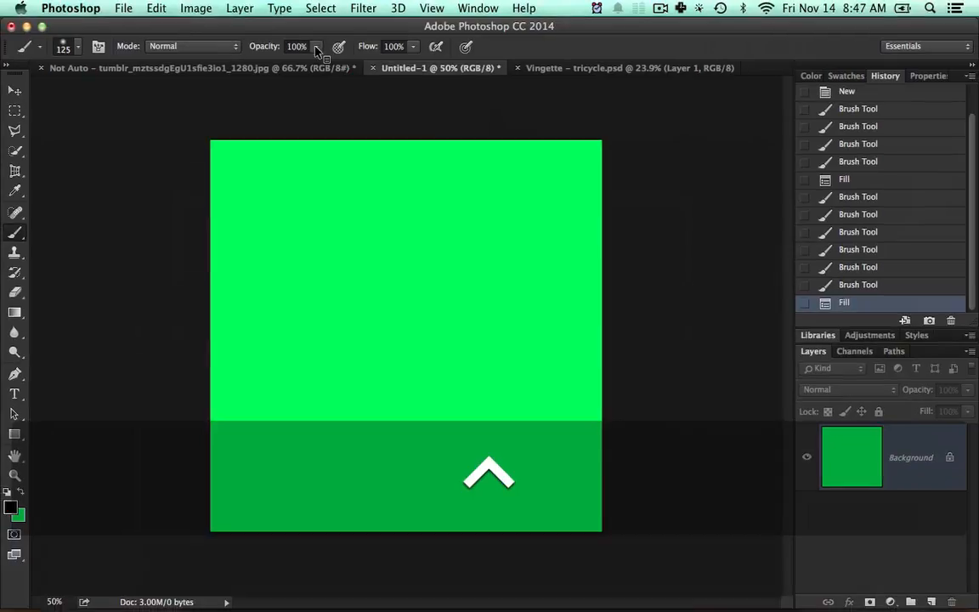
# Set the brush opacity to 57% and paint a vertical black stroke near the canvas's left side.
pyautogui.click(316, 46)
pyautogui.moveTo(317, 61); pyautogui.dragTo(287, 66)
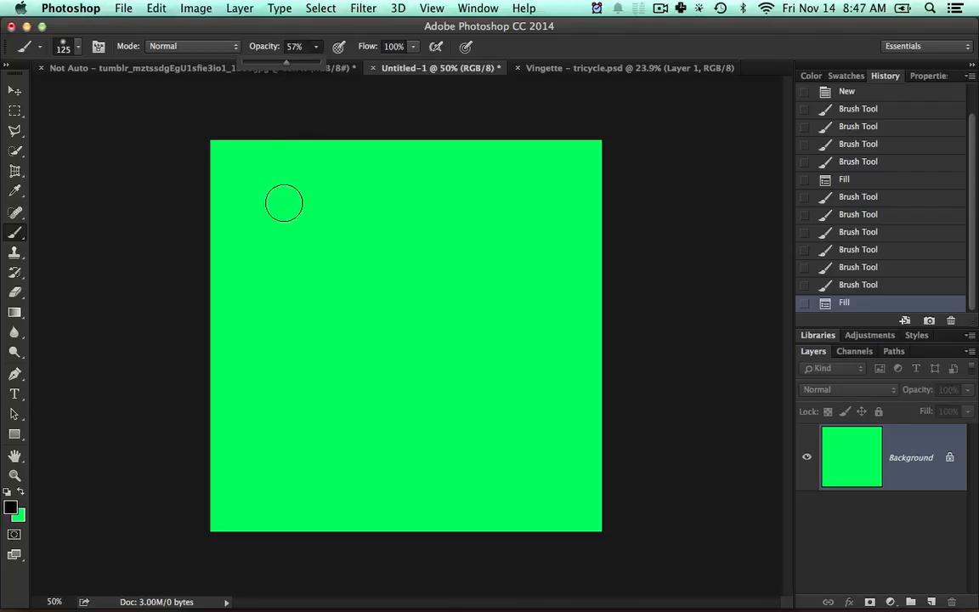
pyautogui.moveTo(274, 194); pyautogui.dragTo(283, 378)
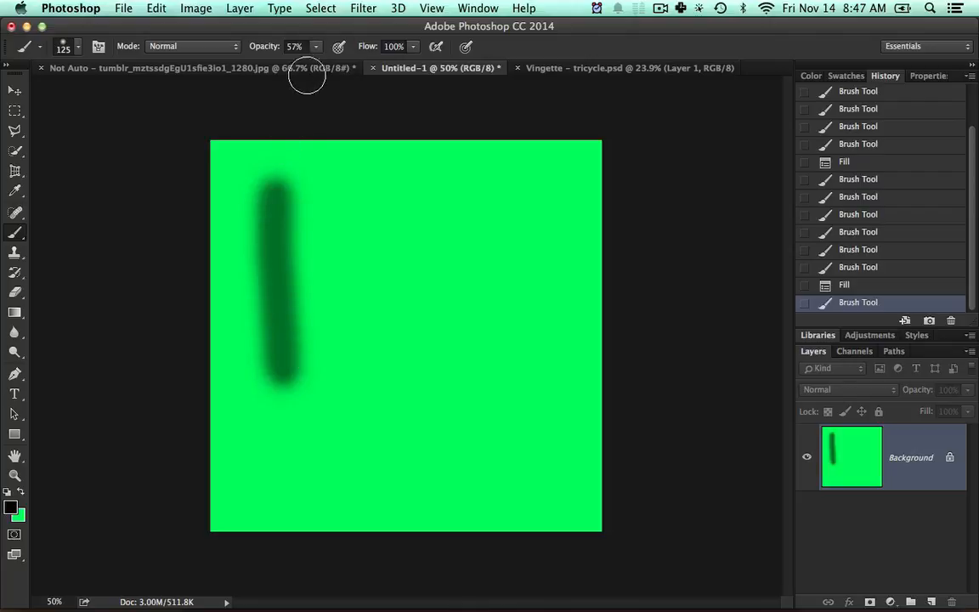
# Lower the brush opacity to 35% and paint another black stroke overlapping the first one.
pyautogui.click(316, 46)
pyautogui.moveTo(304, 63); pyautogui.dragTo(301, 64)
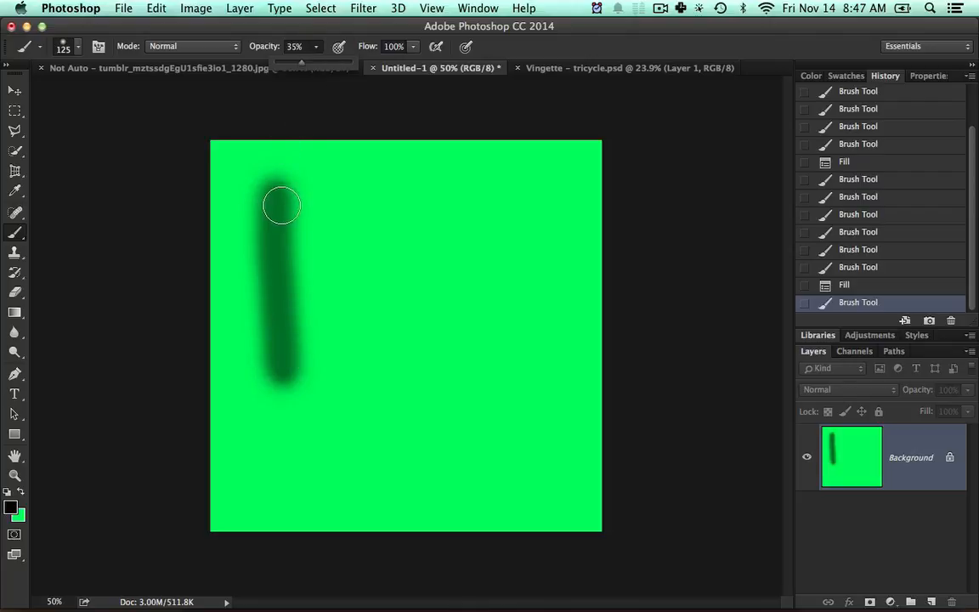
pyautogui.moveTo(273, 200)
pyautogui.mouseDown()
pyautogui.moveTo(298, 284)
pyautogui.moveTo(300, 357)
pyautogui.mouseUp()
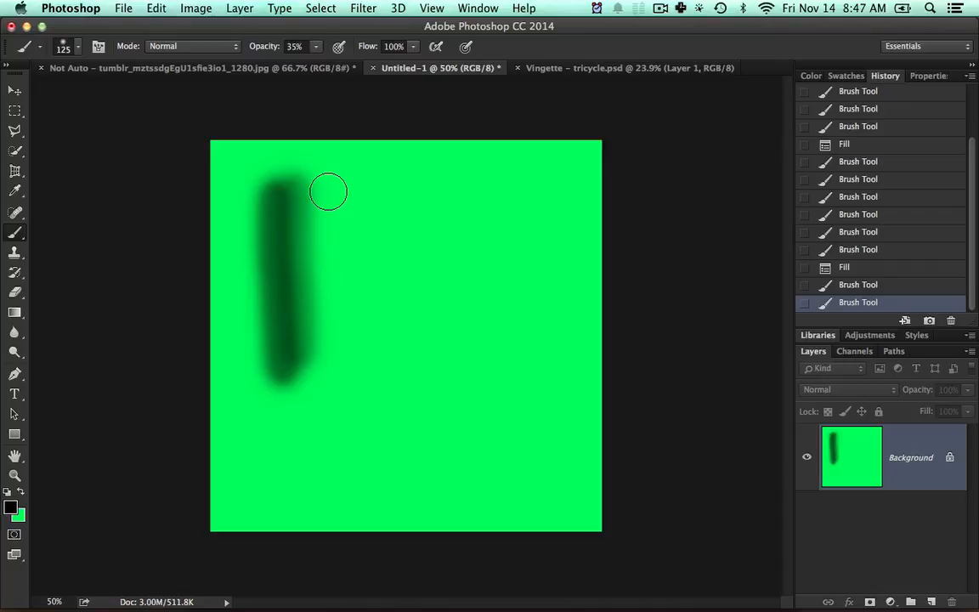
# Paint three more vertical black strokes from left to right, at 100%, 30% and 60% opacity.
pyautogui.press('0')
pyautogui.moveTo(311, 181); pyautogui.dragTo(298, 427)
pyautogui.press('3')
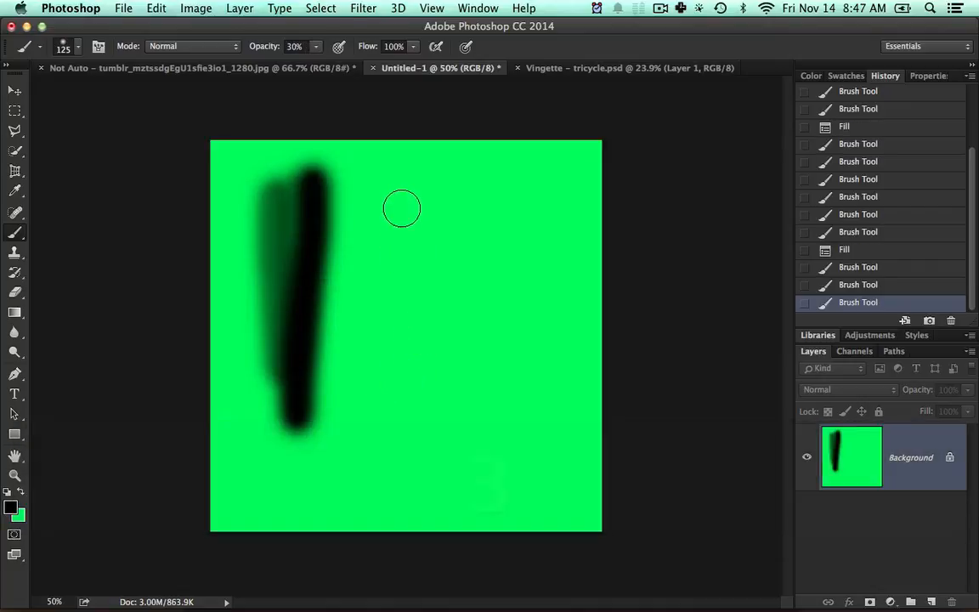
pyautogui.moveTo(397, 202)
pyautogui.mouseDown()
pyautogui.moveTo(392, 340)
pyautogui.moveTo(401, 396)
pyautogui.mouseUp()
pyautogui.press('6')
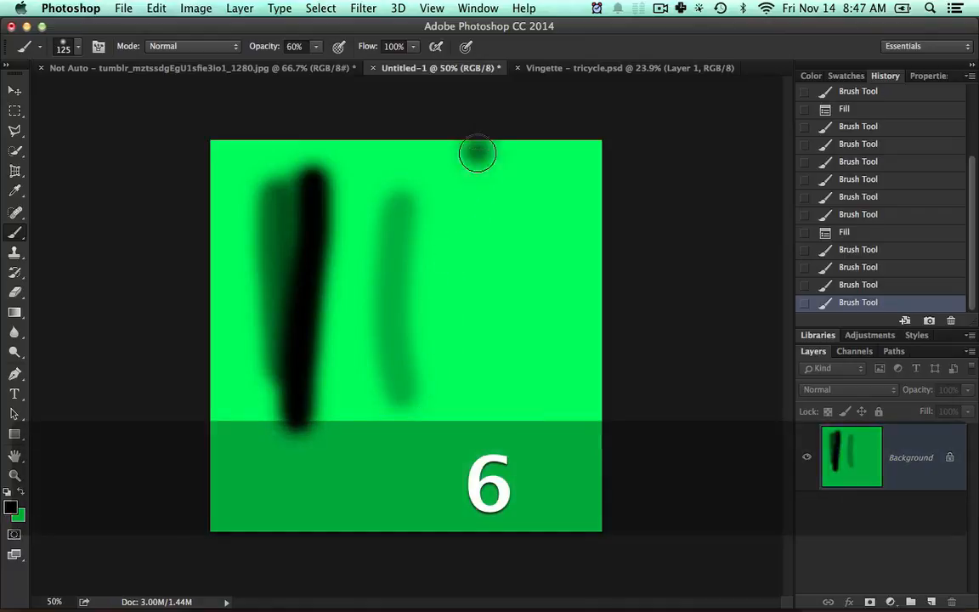
pyautogui.moveTo(476, 153); pyautogui.dragTo(520, 549)
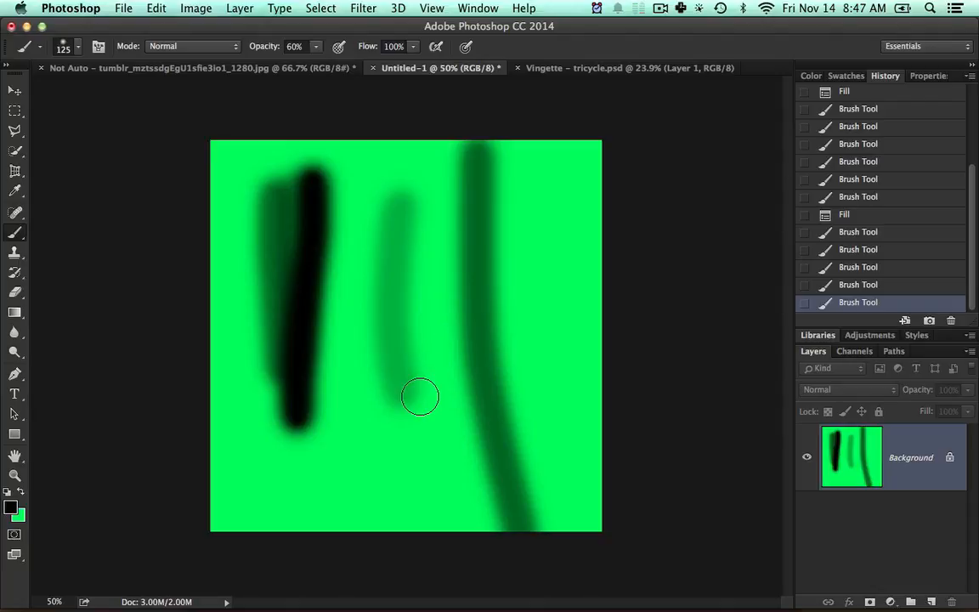
# Increase the brush size to 500 px.
pyautogui.press(']')
pyautogui.press(']')
pyautogui.press('[')
pyautogui.press(']')
pyautogui.press(']')
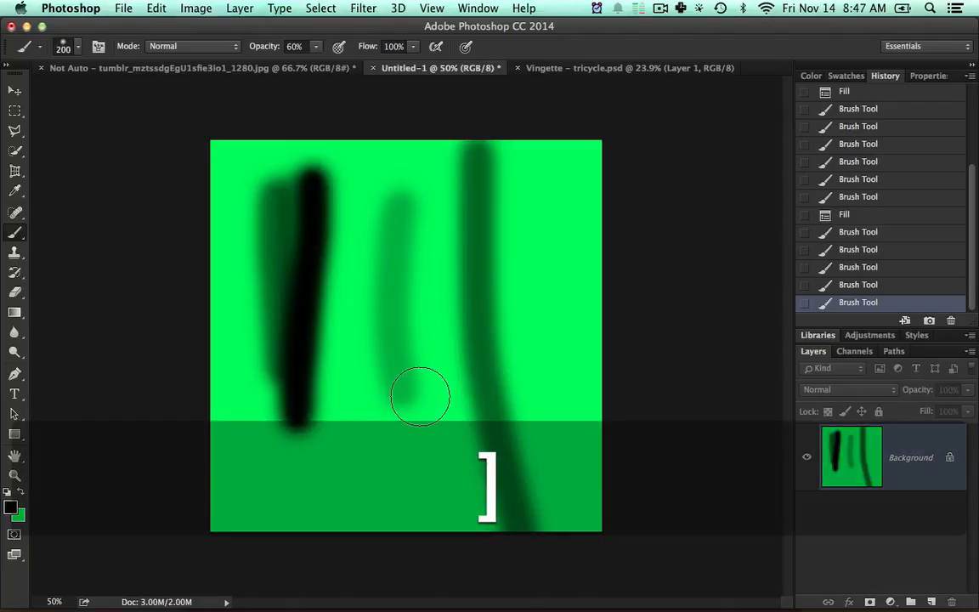
pyautogui.press(']')
pyautogui.press(']')
pyautogui.press(']')
pyautogui.press(']')
# Vary the brush hardness down and up, finishing with a hard edge.
pyautogui.press('shift')
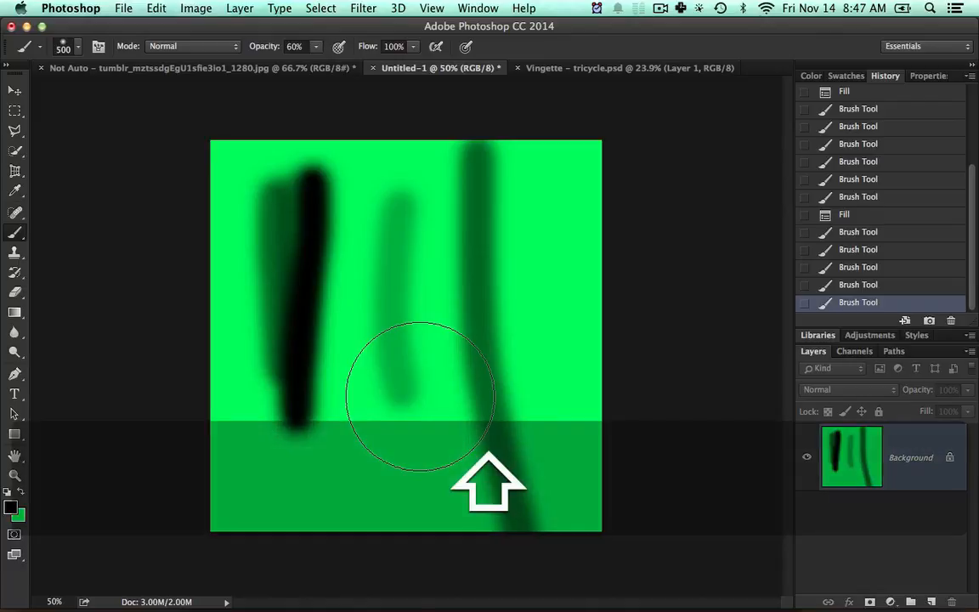
pyautogui.hotkey('shift', '[')
pyautogui.hotkey('shift', ']')
pyautogui.hotkey('shift', ']')
pyautogui.hotkey('shift', '[')
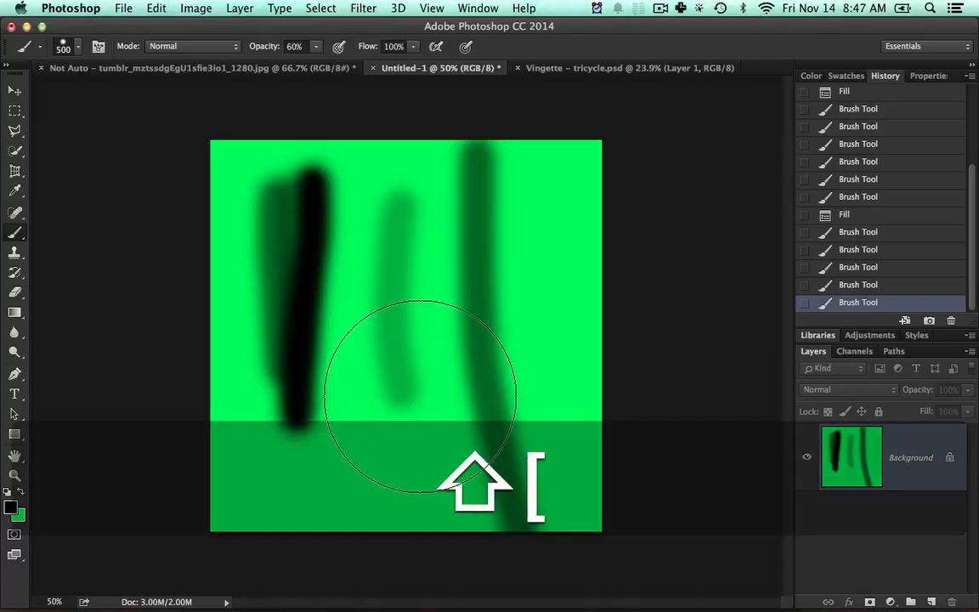
pyautogui.hotkey('shift', '[')
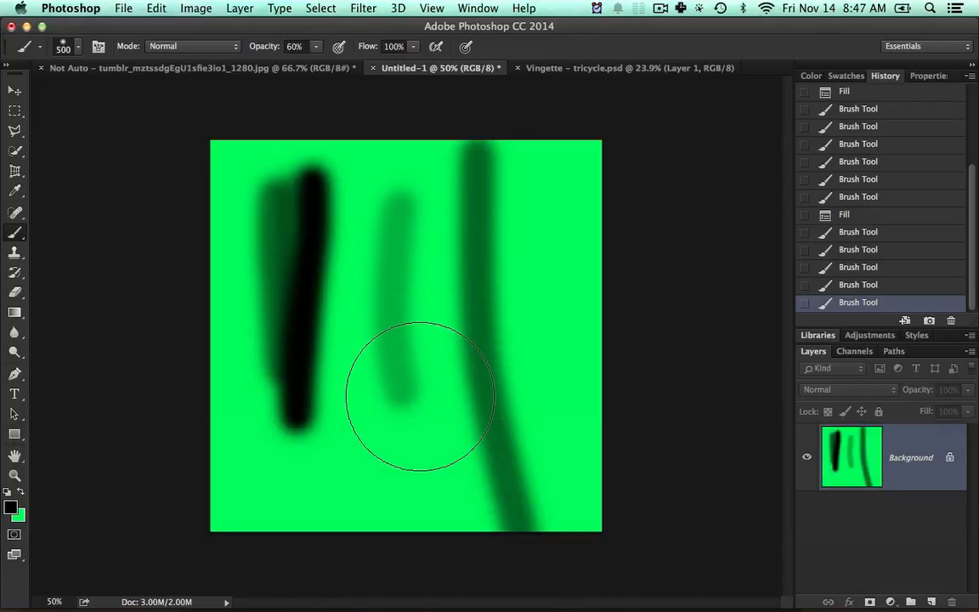
pyautogui.hotkey('shift', ']')
# Reduce the brush size to 250 px and paint a hard-edged stroke along the canvas's bottom edge.
pyautogui.press('[')
pyautogui.press('[')
pyautogui.press('[')
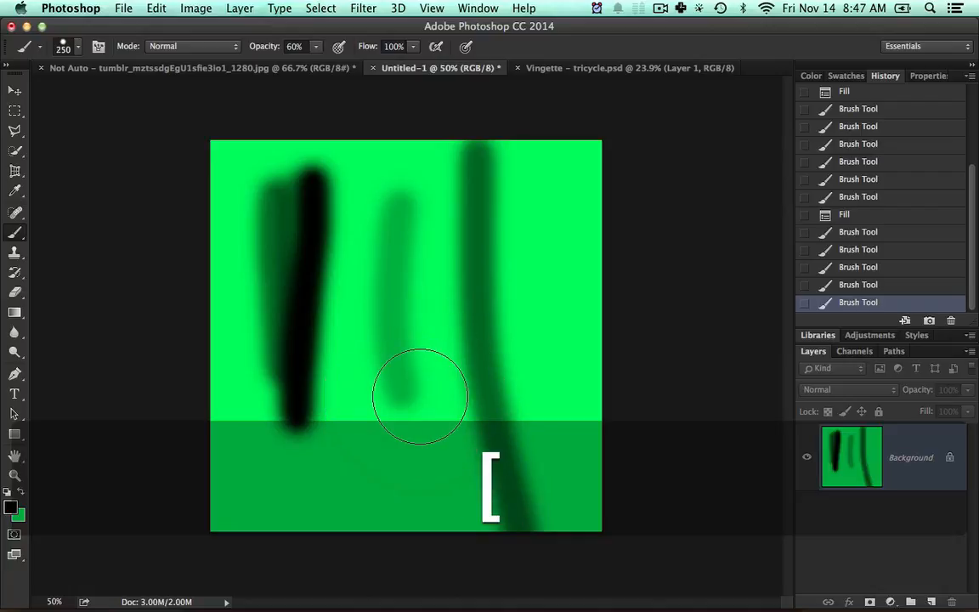
pyautogui.moveTo(270, 520); pyautogui.dragTo(451, 520)
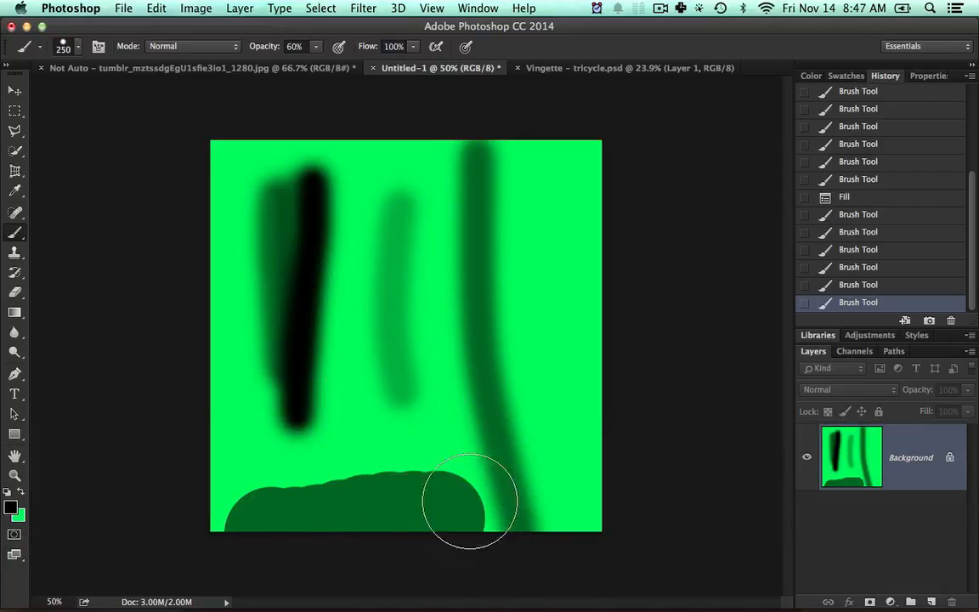
# Paint two short hard-edged vertical strokes side by side, the right one at 90% opacity and the left one at 50%.
pyautogui.press('9')
pyautogui.moveTo(508, 330); pyautogui.dragTo(517, 430)
pyautogui.press('5')
pyautogui.moveTo(423, 334); pyautogui.dragTo(436, 425)
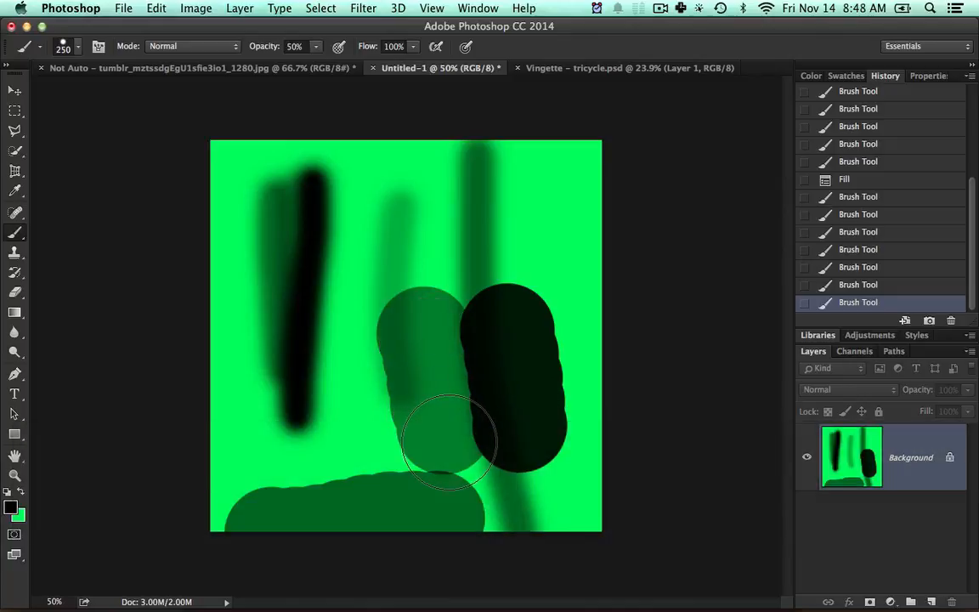
# Reset the colors to default black and white, then swap them back and forth, leaving black as the foreground.
pyautogui.press('d')
pyautogui.press('x')
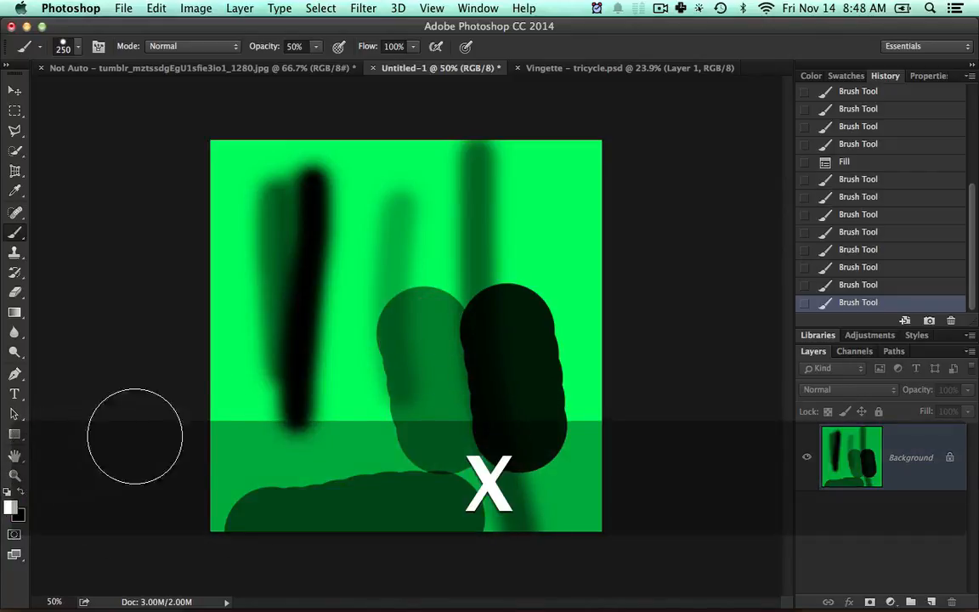
pyautogui.press('x')
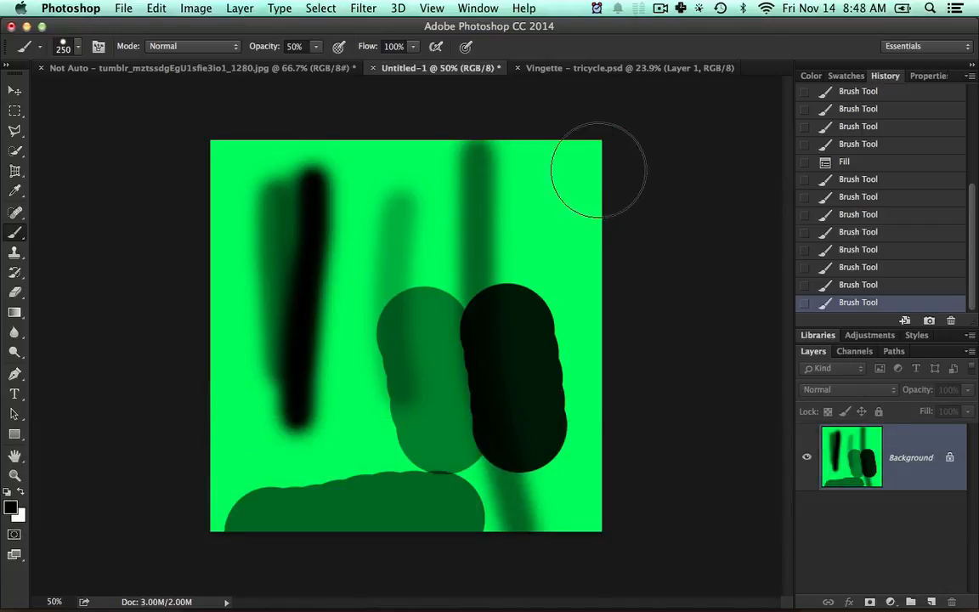
# Switch to the Vingette – tricycle.psd document and show the tricycle's rear wheels at 100% zoom.
pyautogui.click(618, 69)
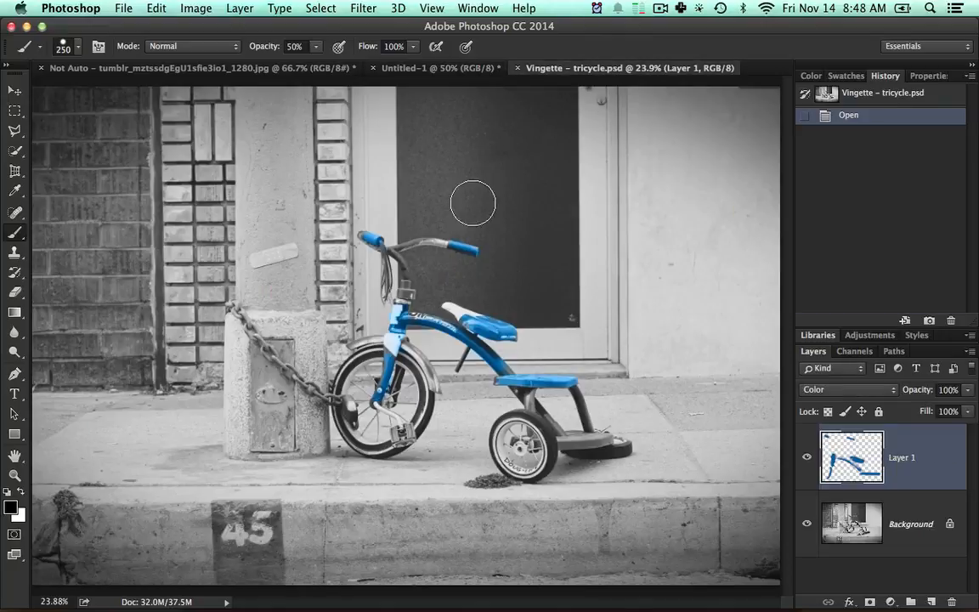
pyautogui.press('super+equal')
pyautogui.press('super+equal')
pyautogui.press('super+equal')
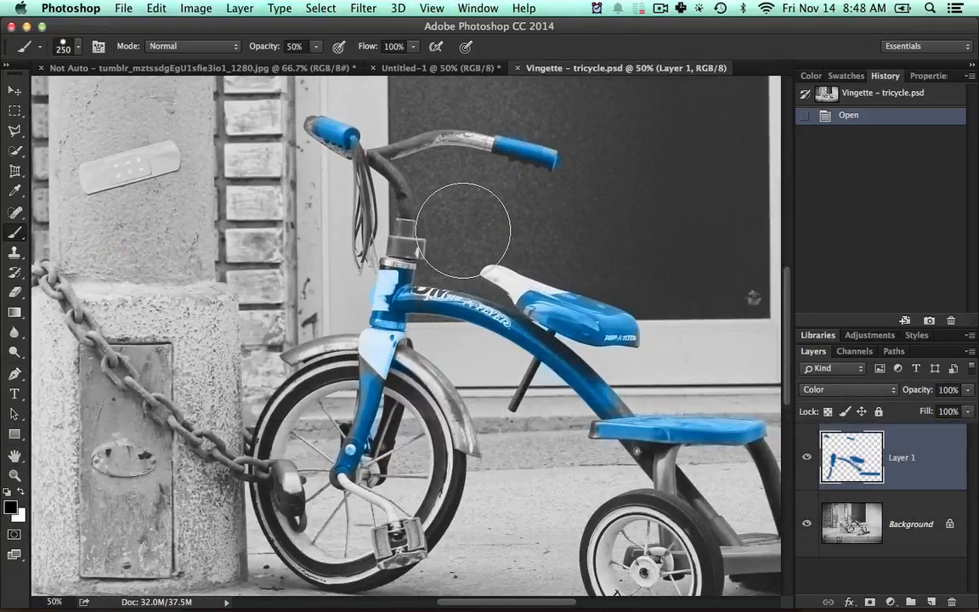
pyautogui.press('space')
pyautogui.moveTo(368, 255)
pyautogui.mouseDown()
pyautogui.moveTo(363, 286)
pyautogui.moveTo(317, 321)
pyautogui.moveTo(276, 320)
pyautogui.mouseUp()
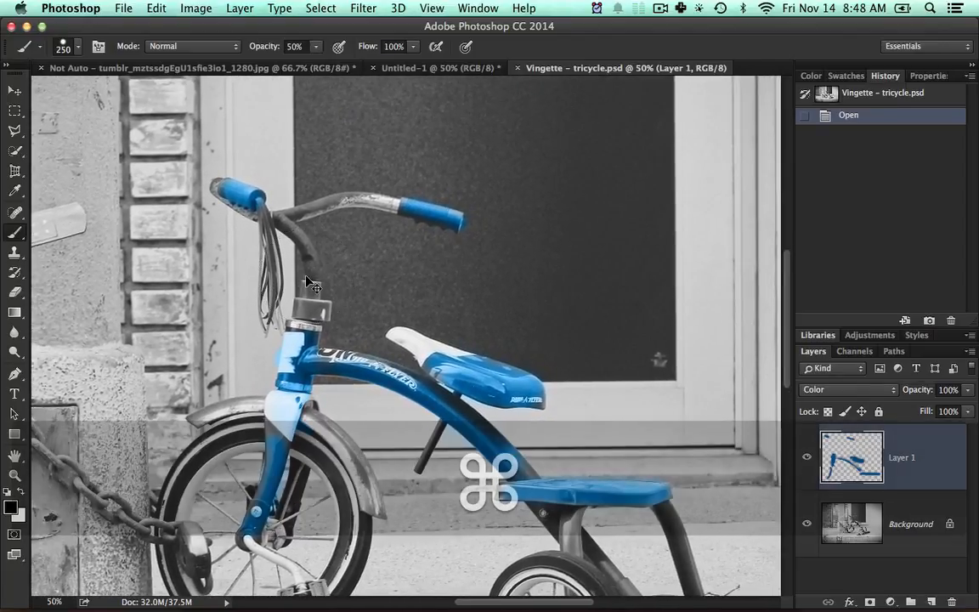
pyautogui.press('super+equal')
pyautogui.press('super+equal')
pyautogui.press('space')
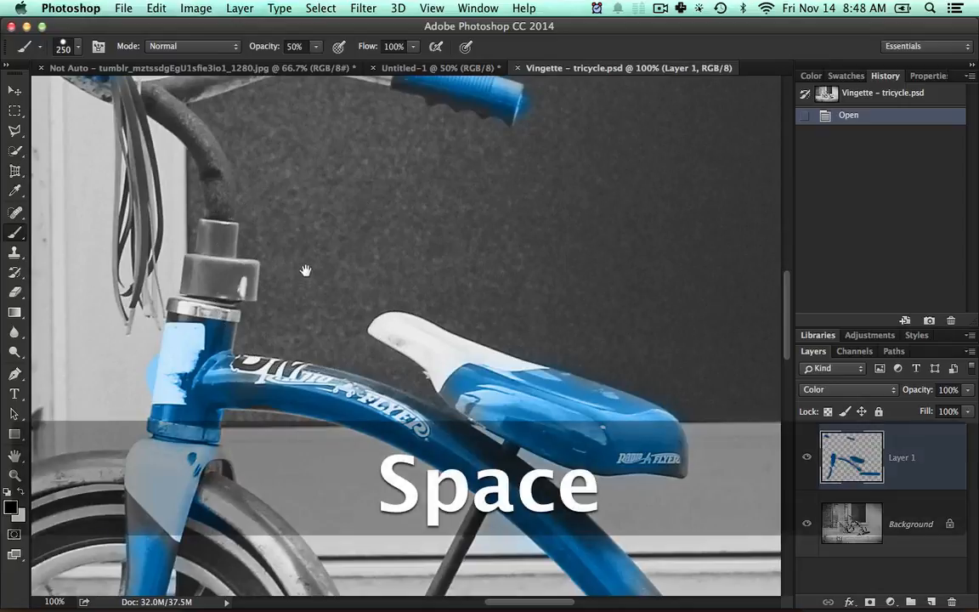
pyautogui.moveTo(305, 271); pyautogui.dragTo(475, 194)
pyautogui.moveTo(572, 515); pyautogui.dragTo(332, 127)
pyautogui.moveTo(607, 423)
pyautogui.mouseDown()
pyautogui.moveTo(427, 239)
pyautogui.moveTo(287, 291)
pyautogui.mouseUp()
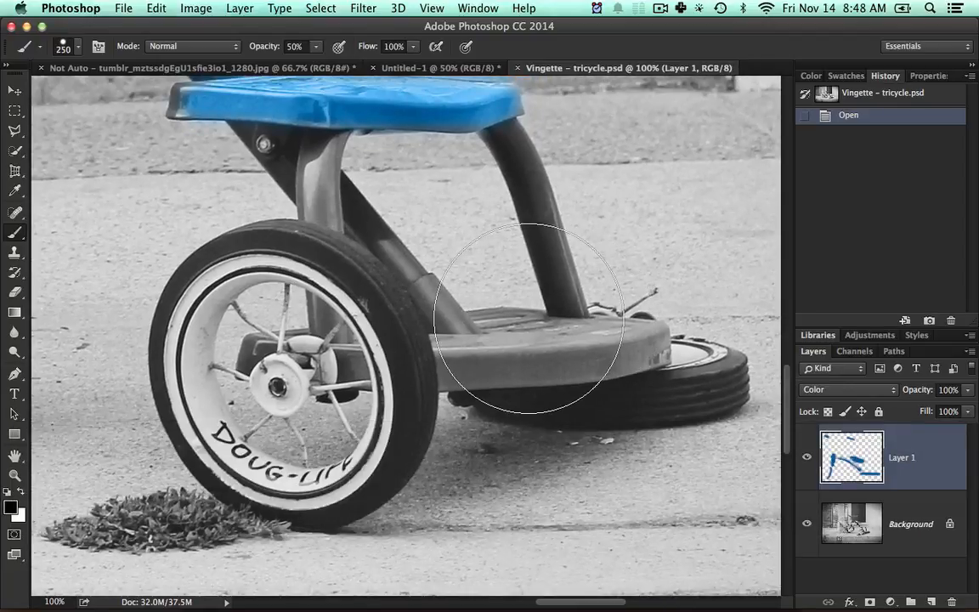
# Reduce the brush size to 70 px.
pyautogui.press('[')
pyautogui.press('[')
pyautogui.press('[')
pyautogui.press('[')
pyautogui.press('[')
pyautogui.press('[')
pyautogui.press('[')
pyautogui.press('[')
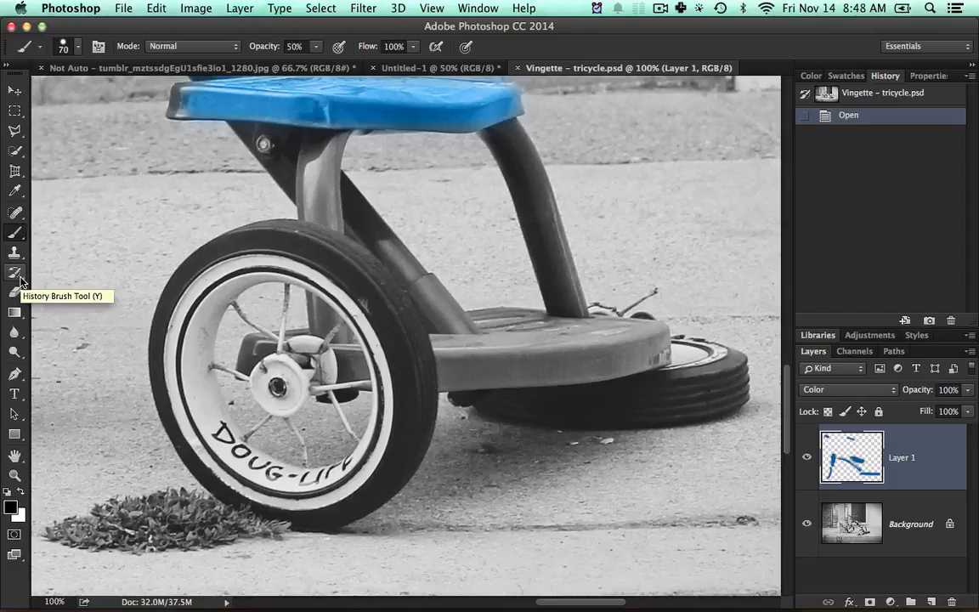
# Sample the blue of the tricycle's rear step as the foreground color and return to the Brush tool.
pyautogui.press('i')
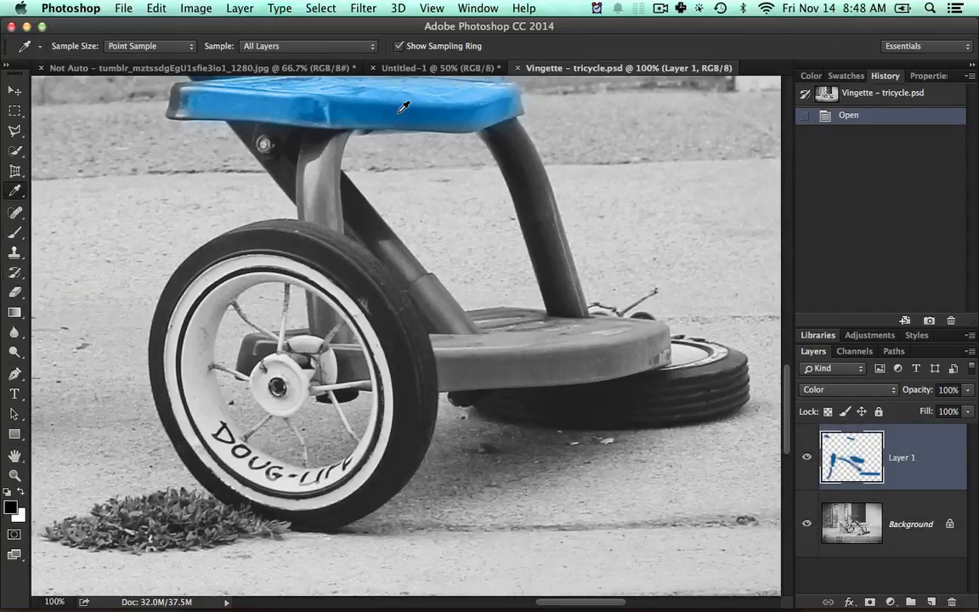
pyautogui.scroll(5, 400, 113)
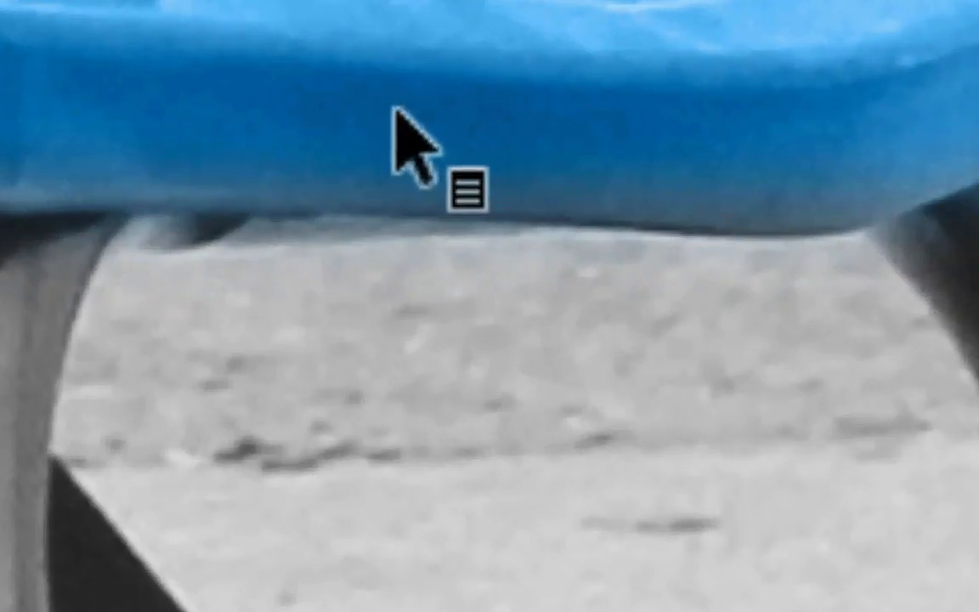
pyautogui.scroll(-5, 399, 112)
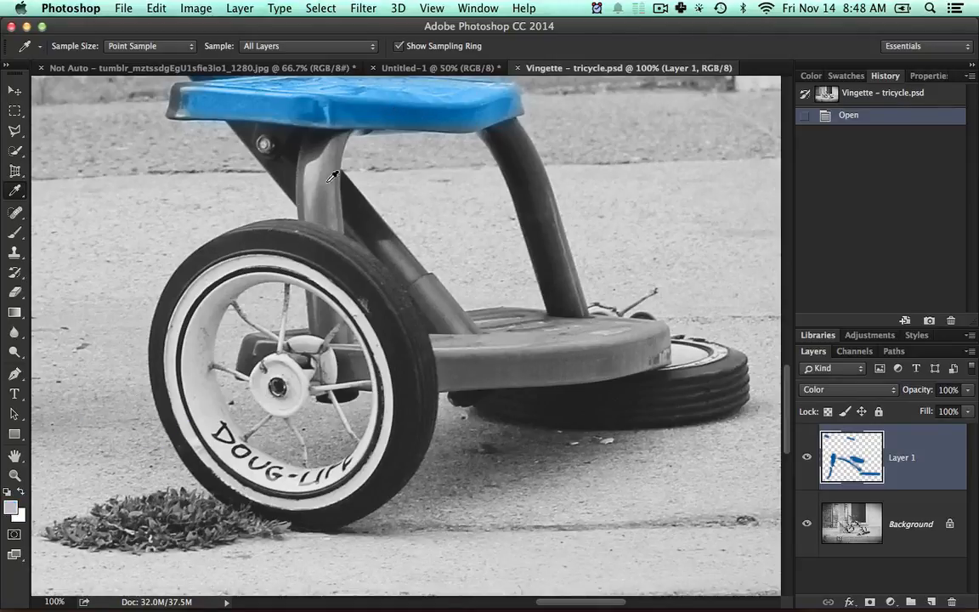
pyautogui.click(388, 106)
pyautogui.click(17, 152)
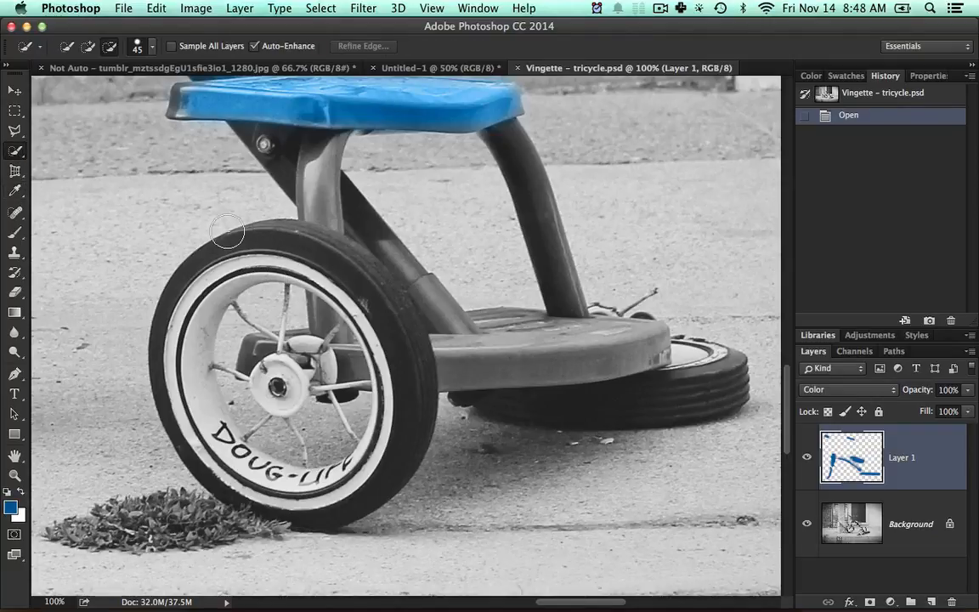
pyautogui.press('b')
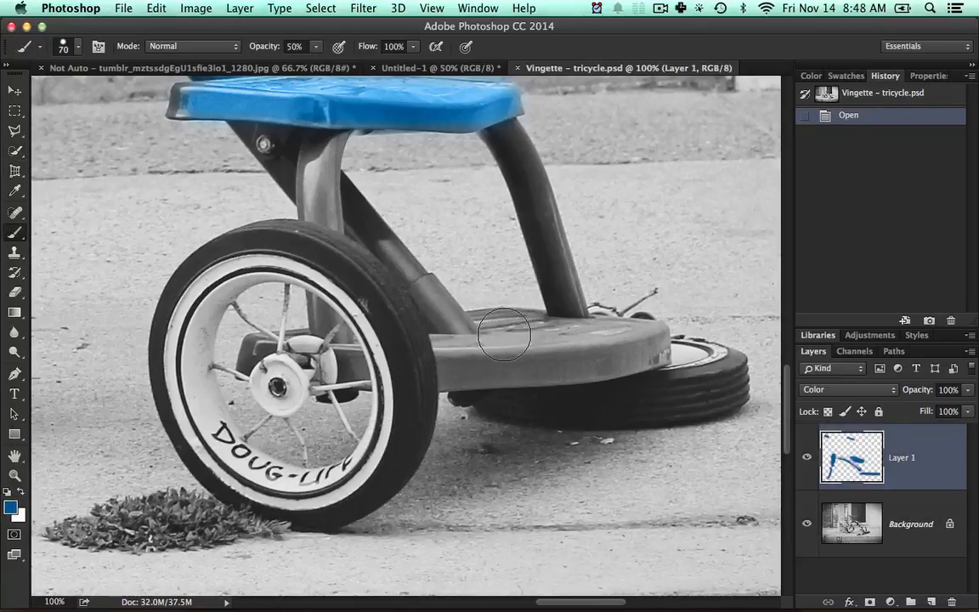
# Try painting blue over the tricycle's gray rear platform on Layer 1 at 50% opacity, and undo the stroke.
pyautogui.moveTo(493, 336)
pyautogui.mouseDown()
pyautogui.moveTo(592, 343)
pyautogui.moveTo(519, 341)
pyautogui.moveTo(546, 355)
pyautogui.moveTo(508, 353)
pyautogui.moveTo(555, 362)
pyautogui.mouseUp()
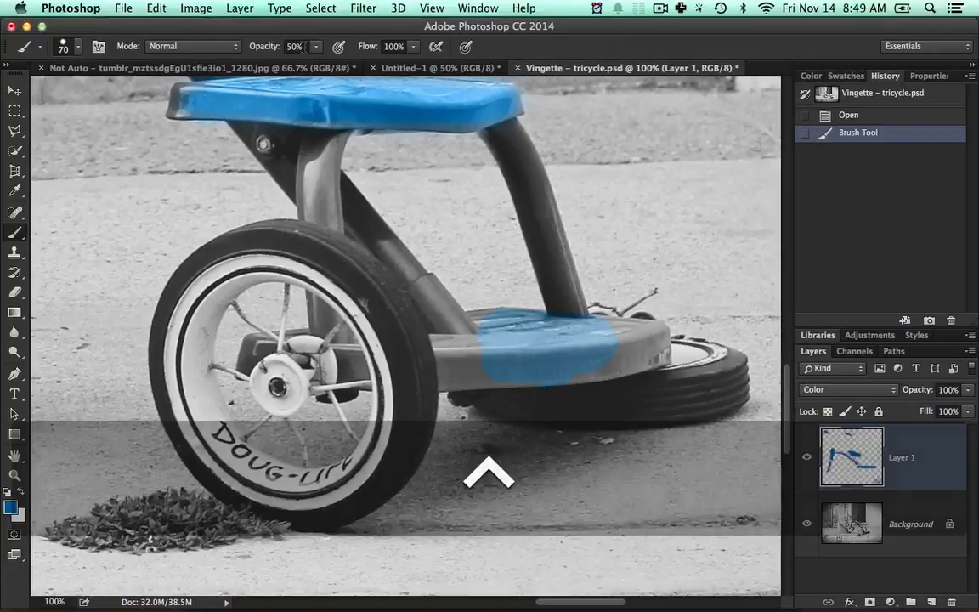
pyautogui.press('super+z')
# Set the brush opacity to 100%.
pyautogui.click(315, 48)
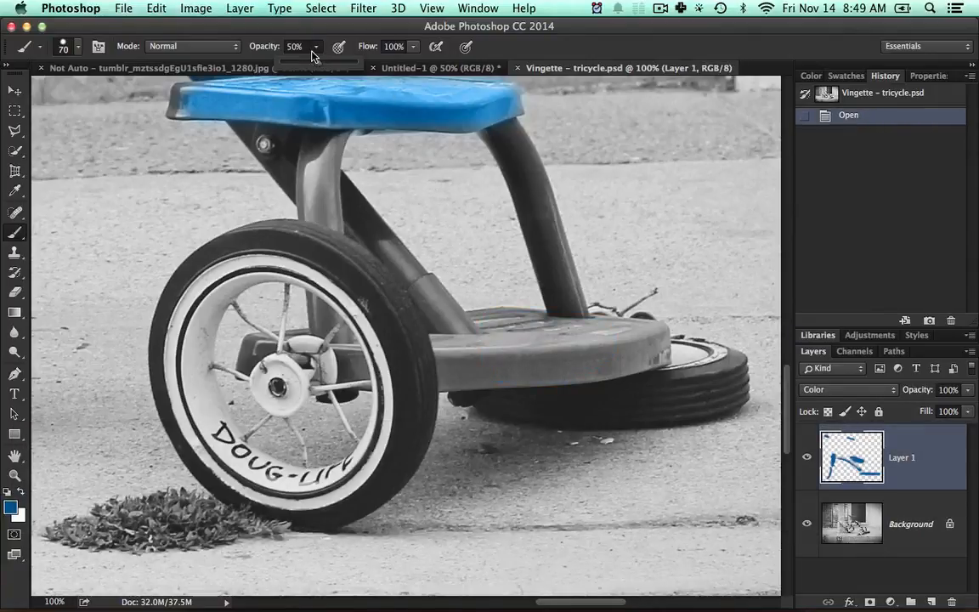
pyautogui.moveTo(319, 62); pyautogui.dragTo(317, 63)
pyautogui.click(289, 44)
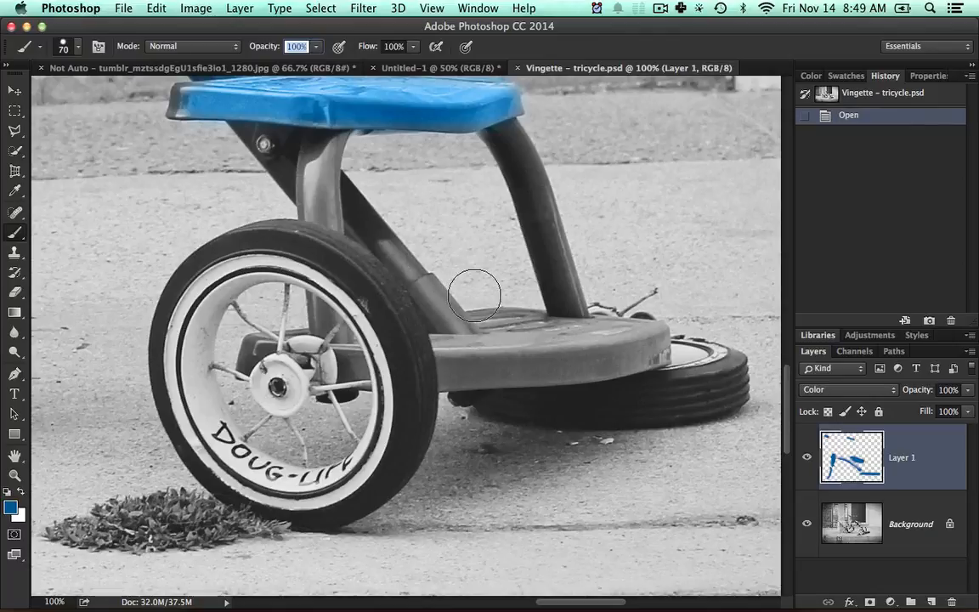
# Try blue strokes on and below the gray rear platform with a hard, then a softer brush, and undo them all.
pyautogui.moveTo(482, 328); pyautogui.dragTo(505, 336)
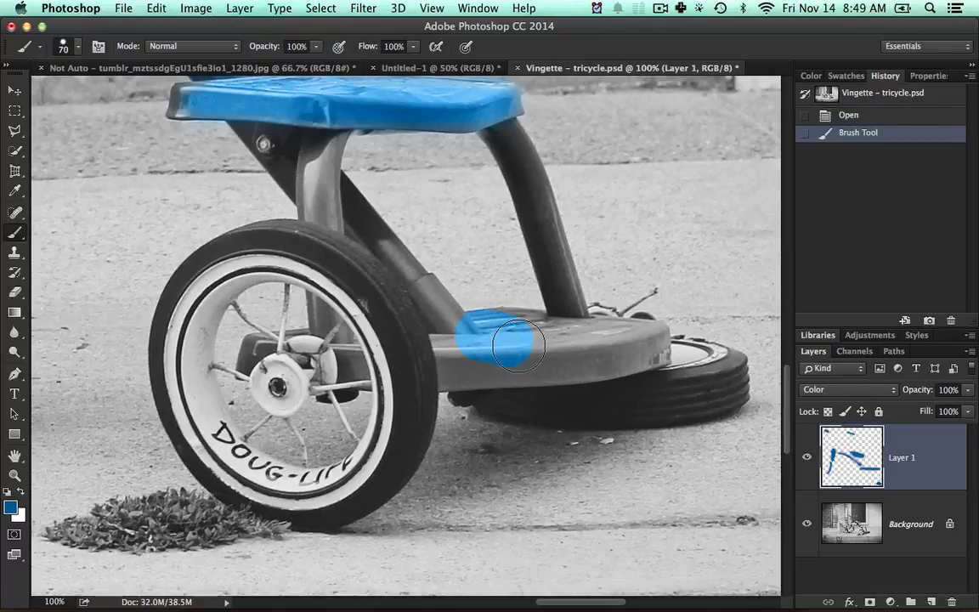
pyautogui.hotkey('shift', '[')
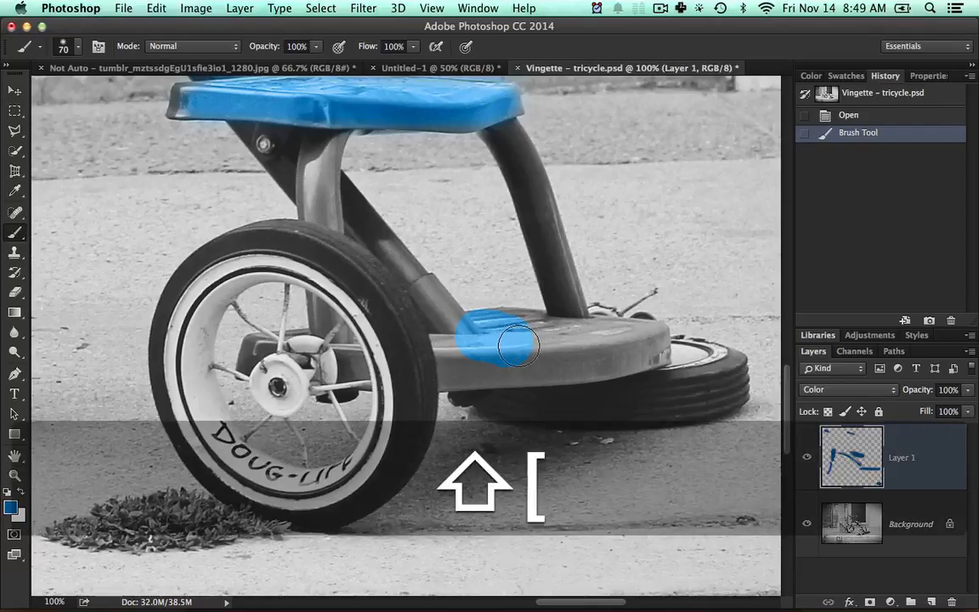
pyautogui.moveTo(518, 344)
pyautogui.mouseDown()
pyautogui.moveTo(489, 330)
pyautogui.moveTo(553, 336)
pyautogui.moveTo(461, 359)
pyautogui.mouseUp()
pyautogui.moveTo(568, 353)
pyautogui.mouseDown()
pyautogui.moveTo(599, 322)
pyautogui.moveTo(536, 310)
pyautogui.moveTo(544, 325)
pyautogui.moveTo(466, 299)
pyautogui.moveTo(420, 307)
pyautogui.moveTo(393, 334)
pyautogui.moveTo(544, 371)
pyautogui.moveTo(559, 320)
pyautogui.mouseUp()
pyautogui.press('alt+super+z')
pyautogui.press('alt+super+z')
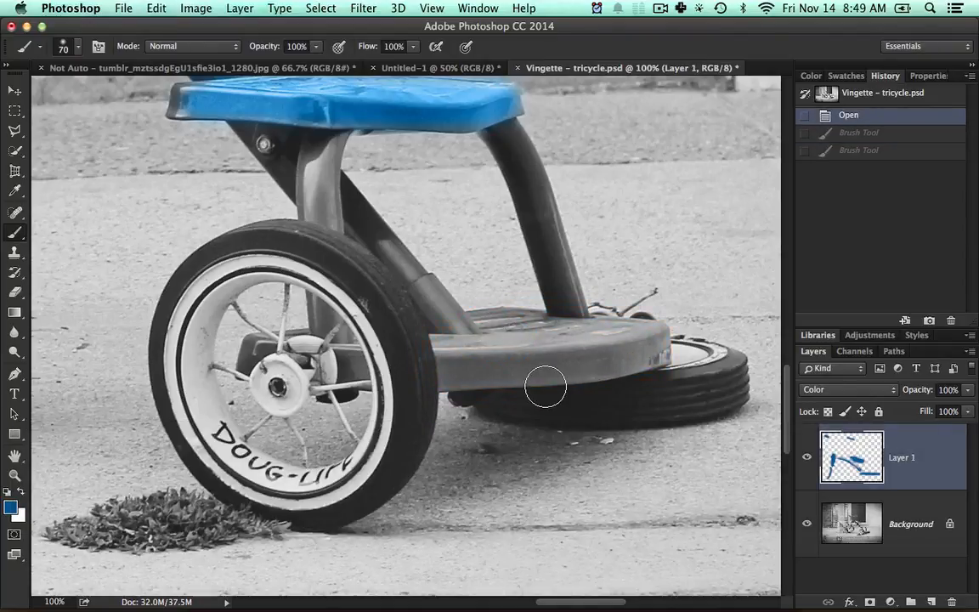
pyautogui.moveTo(523, 387)
pyautogui.mouseDown()
pyautogui.moveTo(486, 400)
pyautogui.moveTo(448, 389)
pyautogui.moveTo(449, 405)
pyautogui.mouseUp()
pyautogui.press('super+z')
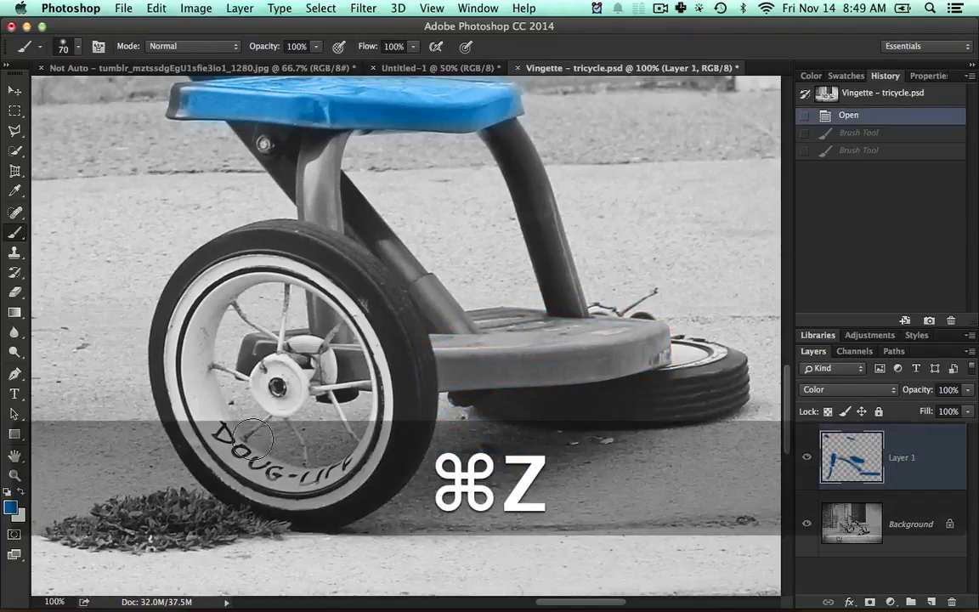
# Heal a spot on top of the gray rear platform with the Spot Healing Brush on Layer 1.
pyautogui.click(15, 213)
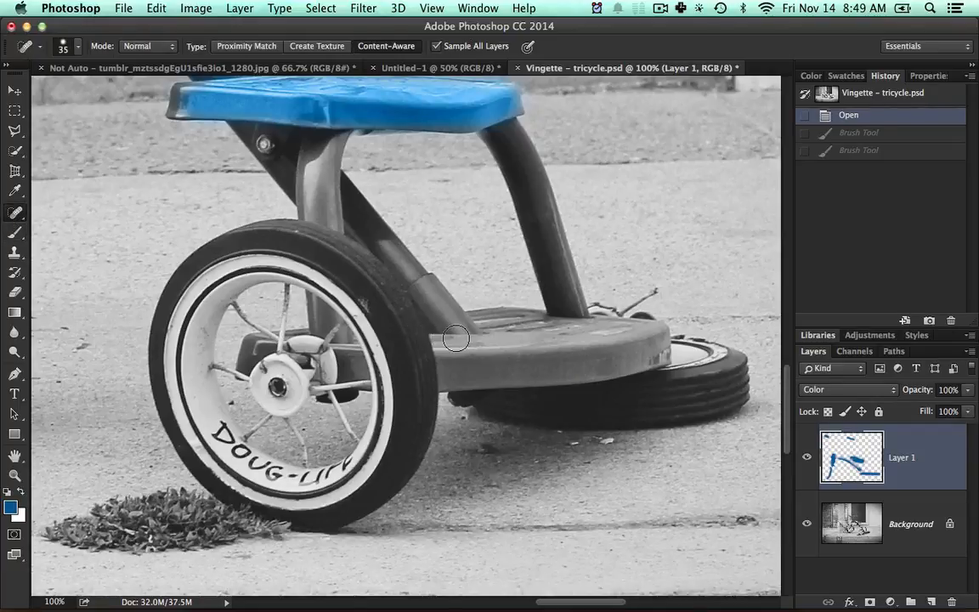
pyautogui.click(561, 335)
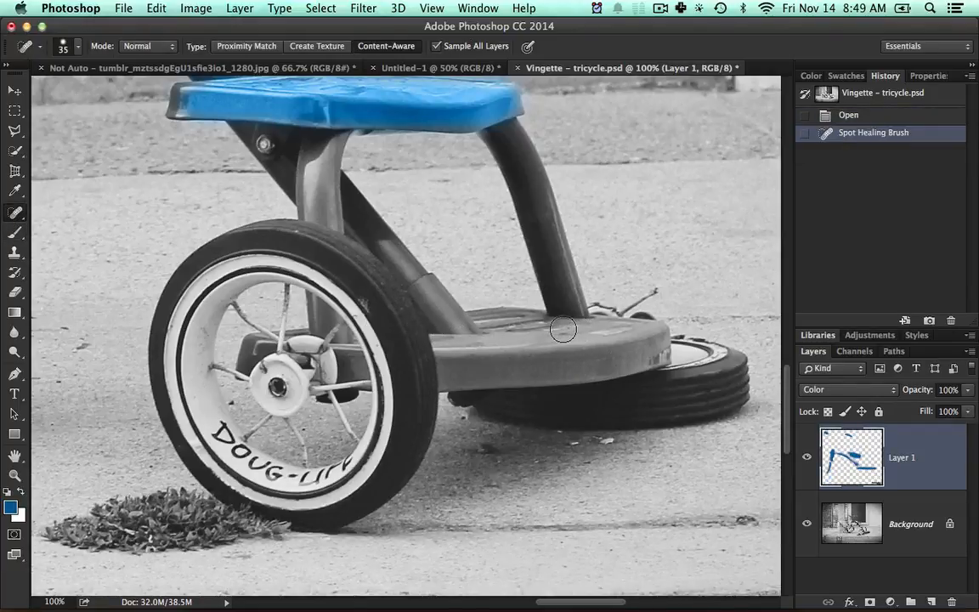
# Quick-select the gray rear platform and the diagonal brace rising from it, working from the Background layer.
pyautogui.press('w')
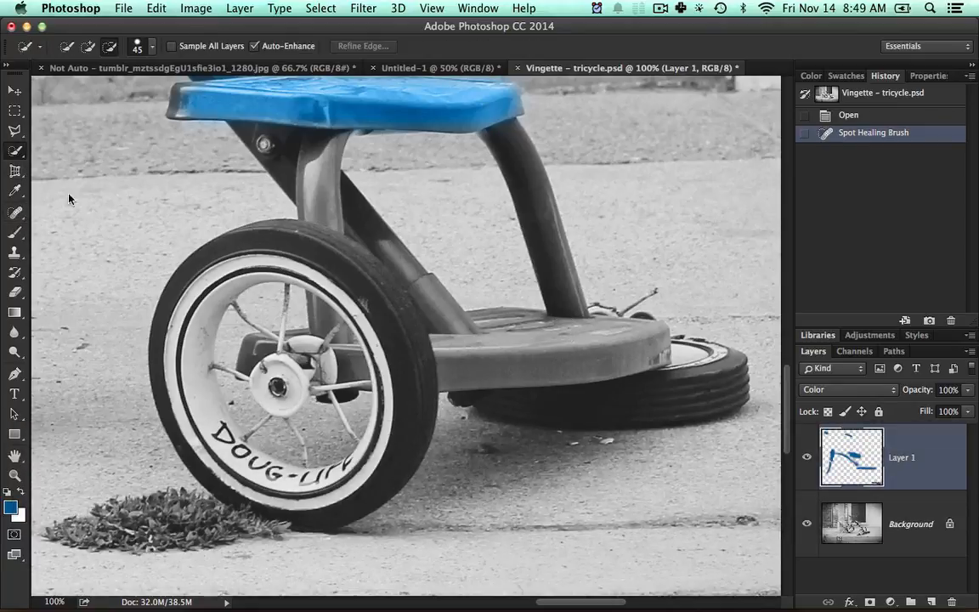
pyautogui.moveTo(455, 336)
pyautogui.mouseDown()
pyautogui.moveTo(592, 348)
pyautogui.moveTo(485, 349)
pyautogui.moveTo(466, 361)
pyautogui.moveTo(623, 356)
pyautogui.moveTo(602, 357)
pyautogui.moveTo(545, 325)
pyautogui.mouseUp()
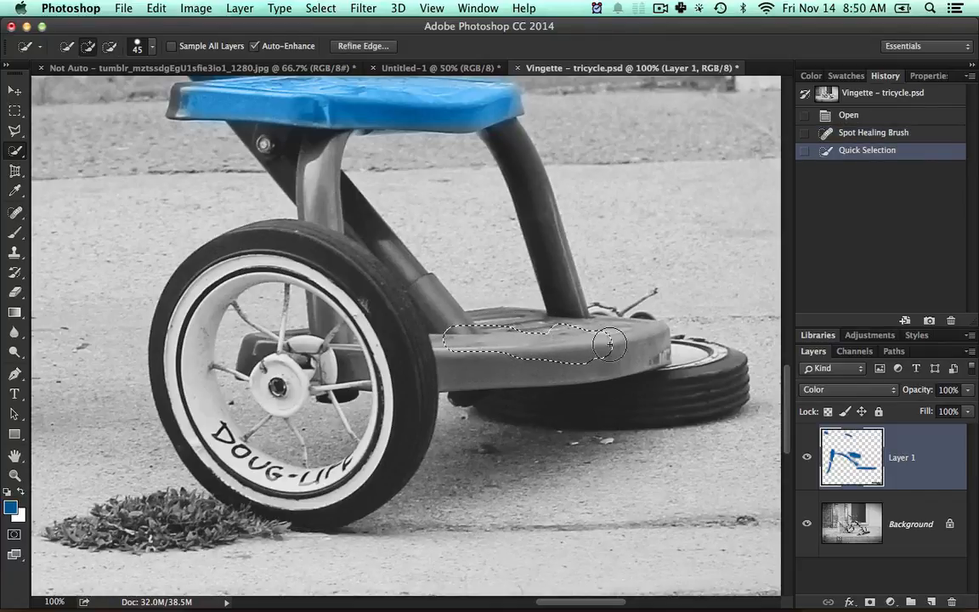
pyautogui.click(884, 516)
pyautogui.moveTo(476, 371)
pyautogui.mouseDown()
pyautogui.moveTo(447, 329)
pyautogui.moveTo(487, 356)
pyautogui.moveTo(546, 353)
pyautogui.mouseUp()
pyautogui.moveTo(499, 327)
pyautogui.mouseDown()
pyautogui.moveTo(464, 329)
pyautogui.moveTo(411, 290)
pyautogui.moveTo(350, 223)
pyautogui.moveTo(335, 168)
pyautogui.mouseUp()
# Subtract the pavement between the frame legs from the selection using a Quick Selection brush of size 25.
pyautogui.press('[')
pyautogui.press('[')
pyautogui.press('alt')
pyautogui.moveTo(416, 166)
pyautogui.mouseDown()
pyautogui.moveTo(440, 242)
pyautogui.moveTo(471, 246)
pyautogui.moveTo(507, 279)
pyautogui.mouseUp()
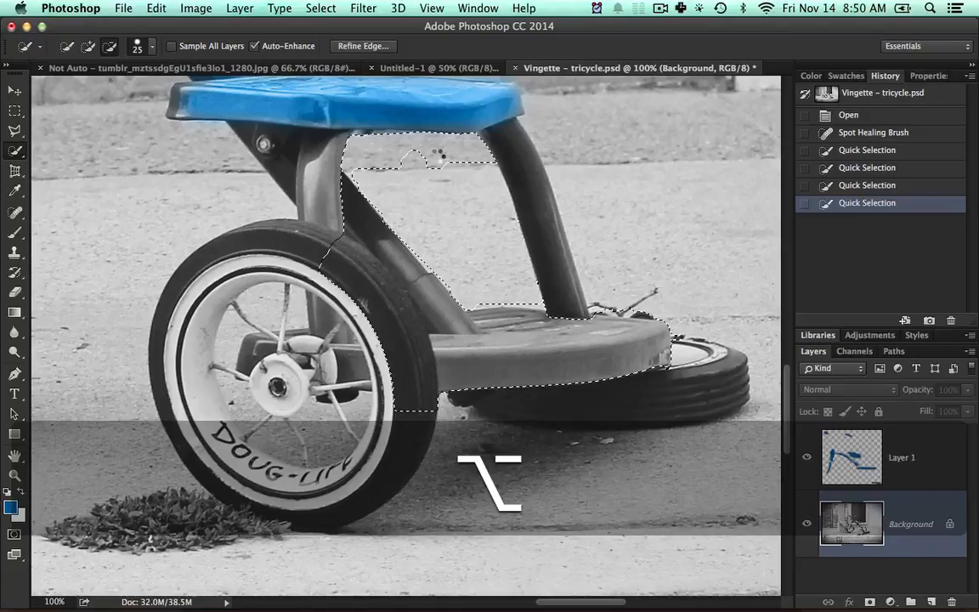
pyautogui.moveTo(395, 145); pyautogui.dragTo(381, 159)
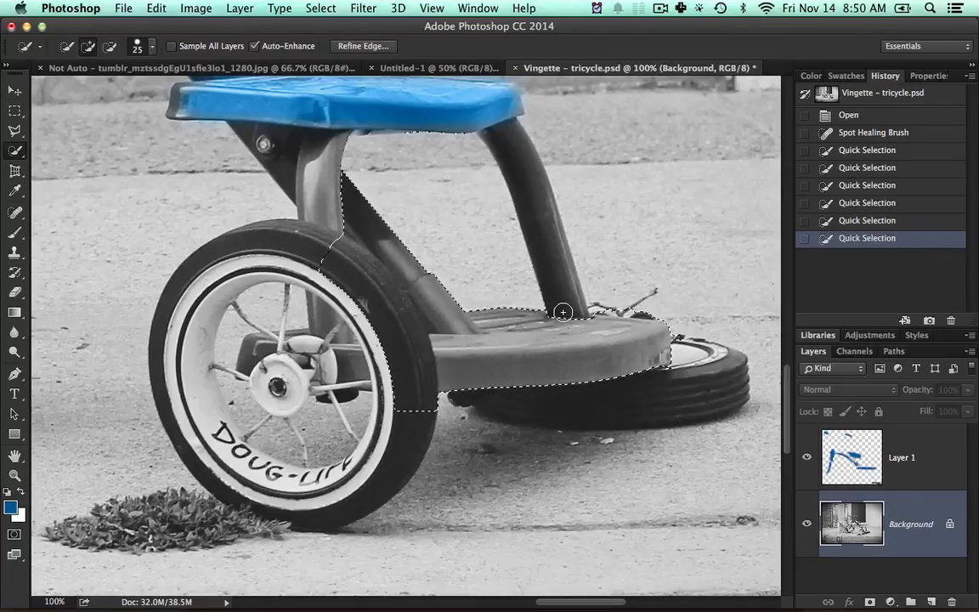
# Add the curved rear leg between the platform and the blue step to the selection.
pyautogui.moveTo(555, 231); pyautogui.dragTo(531, 183)
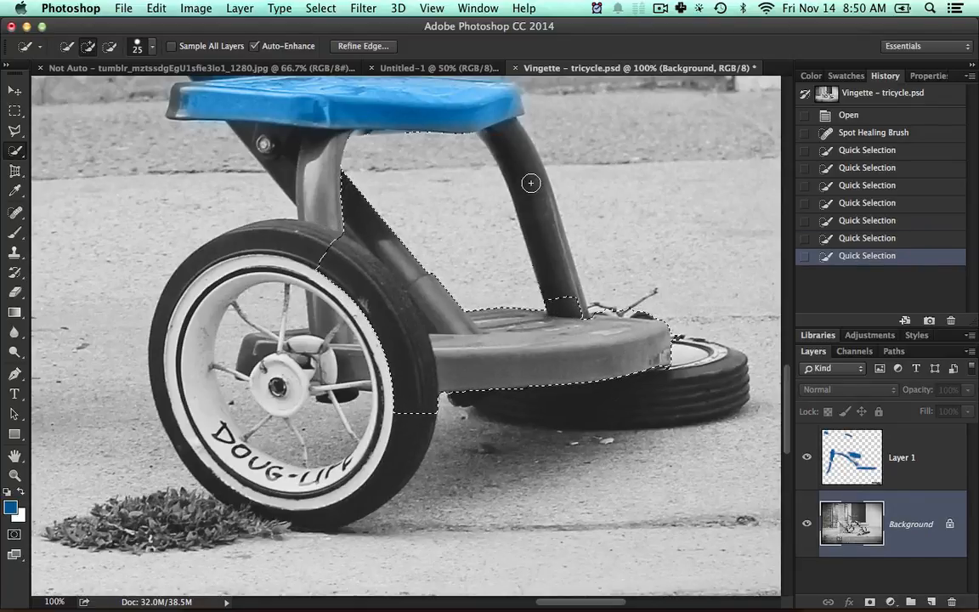
pyautogui.click(531, 182)
pyautogui.moveTo(549, 231); pyautogui.dragTo(466, 135)
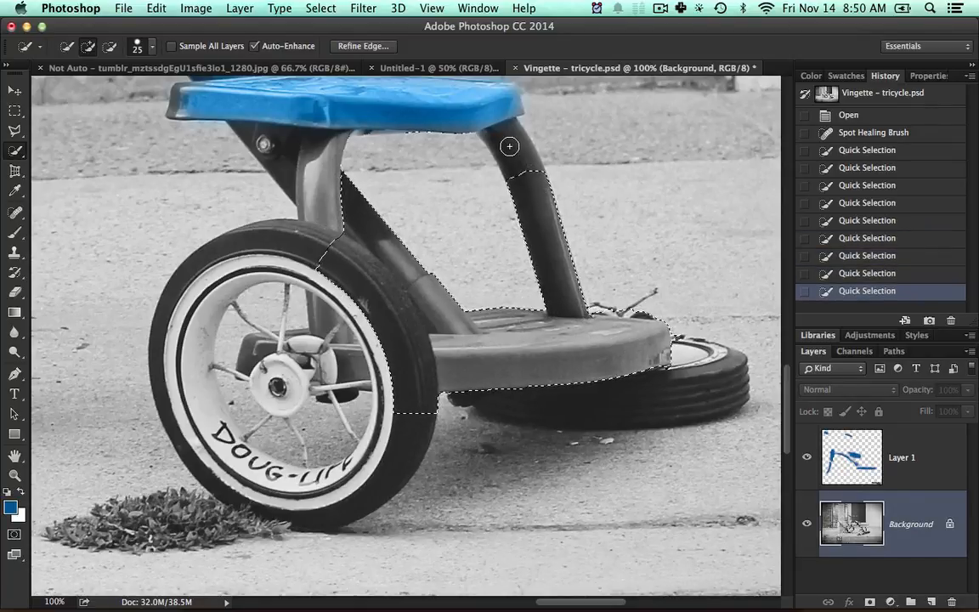
pyautogui.click(464, 133)
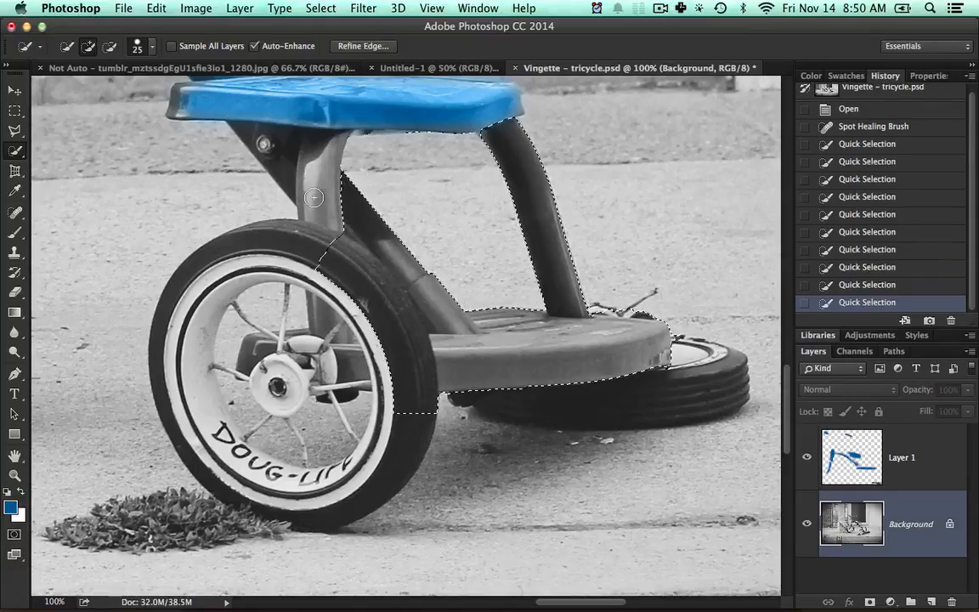
# Add the upright leg behind the near wheel to the selection, up to the underside of the blue step.
pyautogui.moveTo(328, 234); pyautogui.dragTo(325, 159)
pyautogui.click(327, 136)
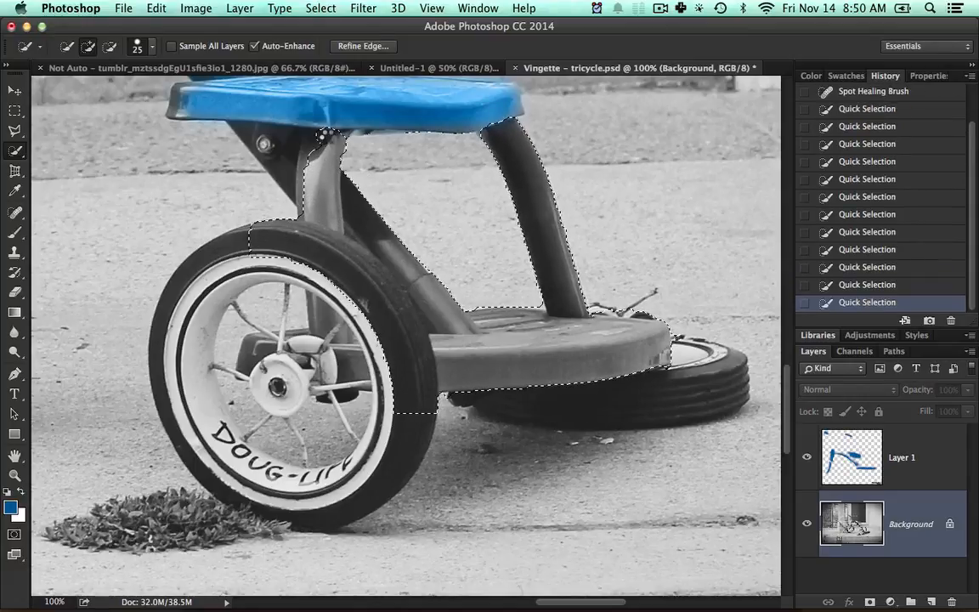
pyautogui.click(337, 134)
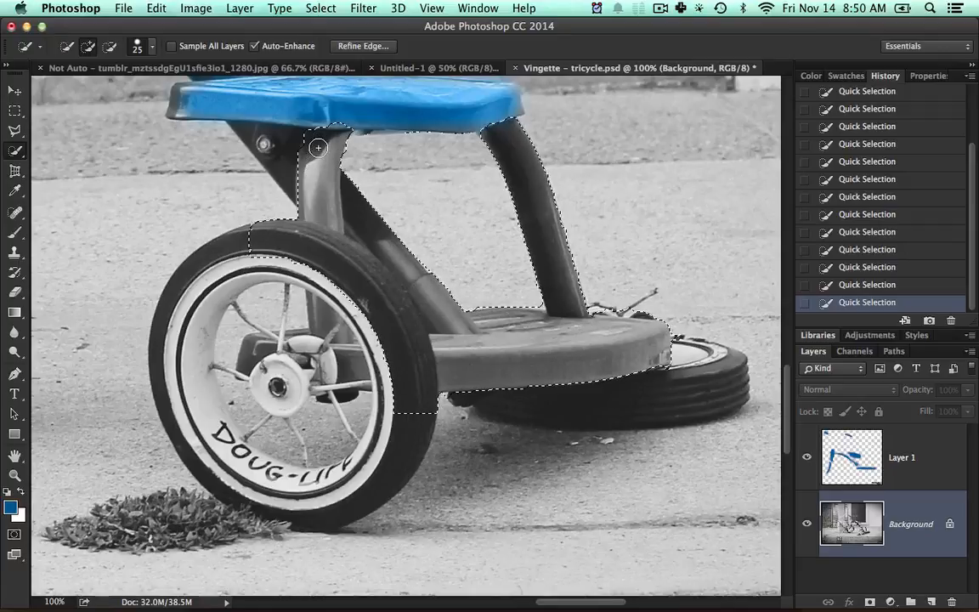
# Check the selection in Quick Mask mode, exit it, and set up the Brush tool at size 125.
pyautogui.press('q')
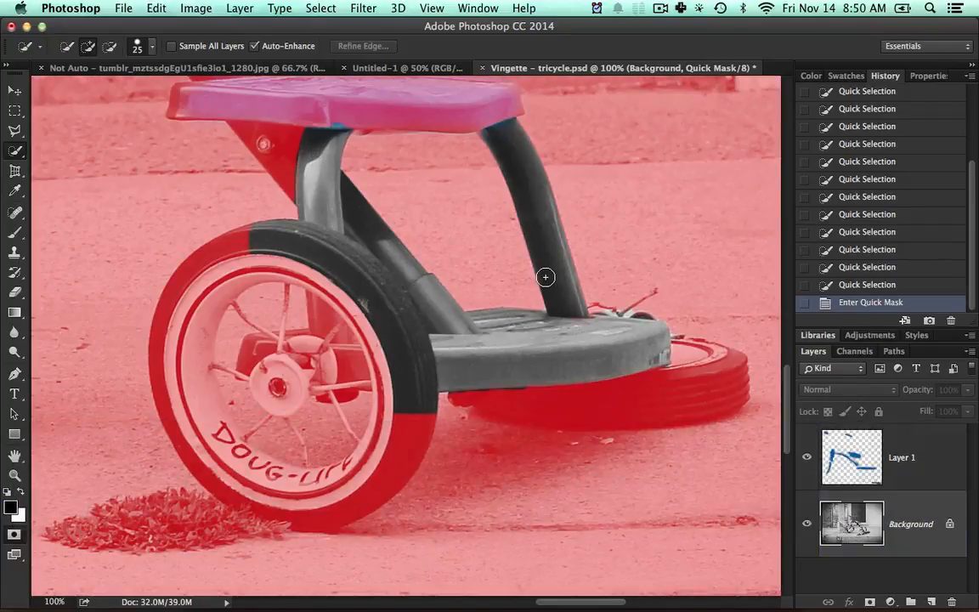
pyautogui.press('q')
pyautogui.press('b')
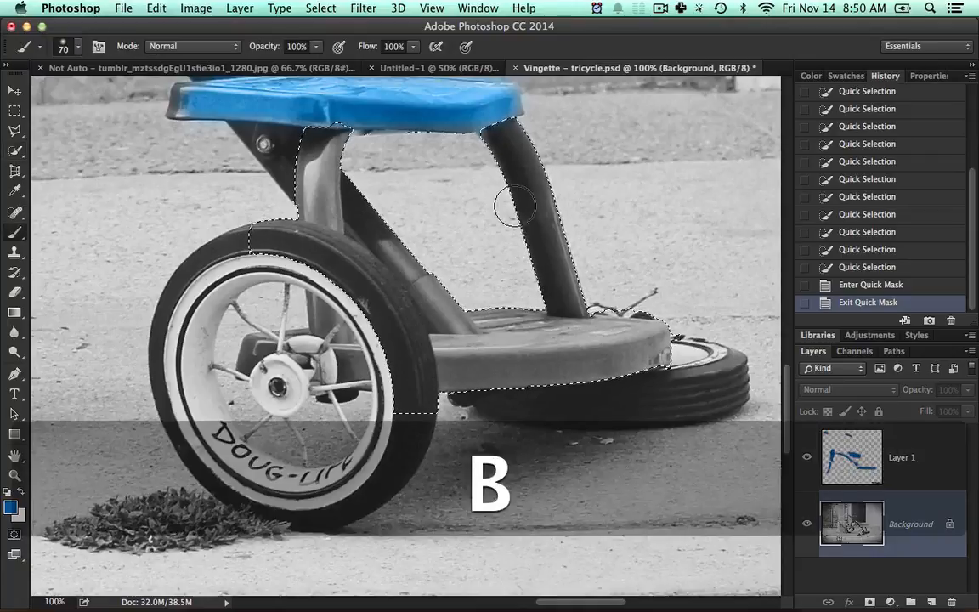
pyautogui.press(']')
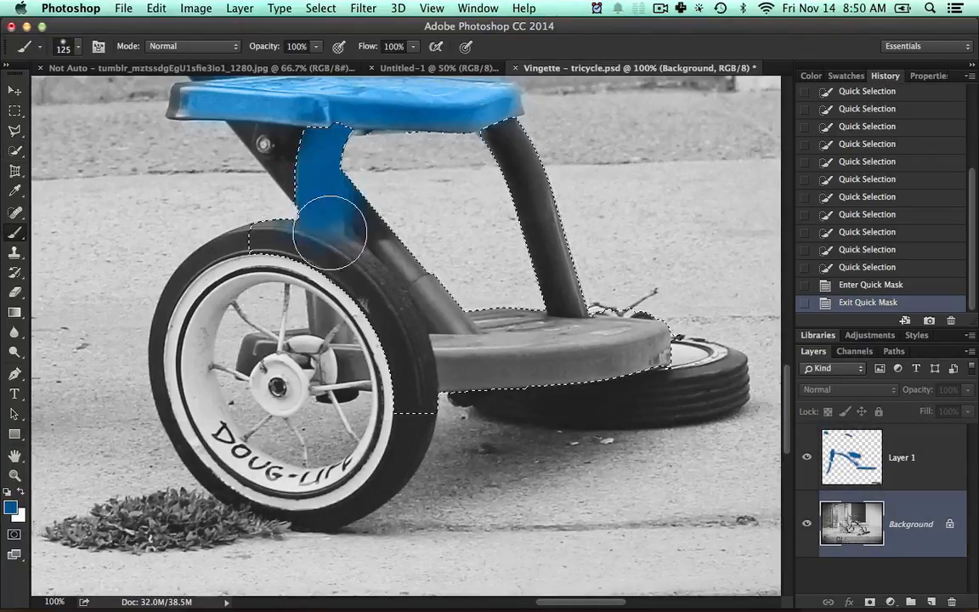
# Try painting blue inside the selection on the Background layer, and undo the stroke.
pyautogui.moveTo(441, 333); pyautogui.dragTo(463, 340)
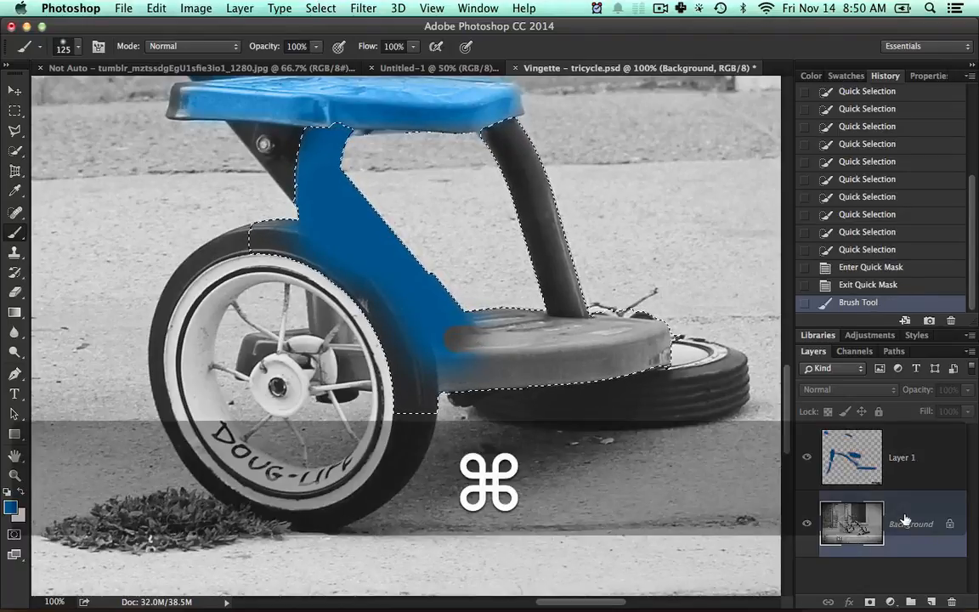
pyautogui.press('super+z')
# Paint the selected frame legs and rear platform blue on Layer 1, and deselect.
pyautogui.click(901, 464)
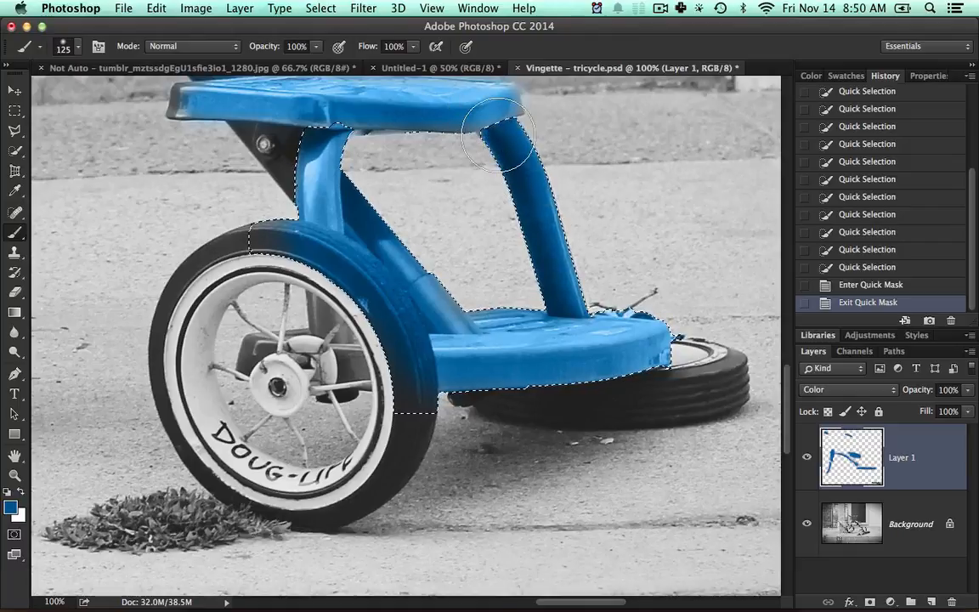
pyautogui.moveTo(380, 112); pyautogui.dragTo(377, 112)
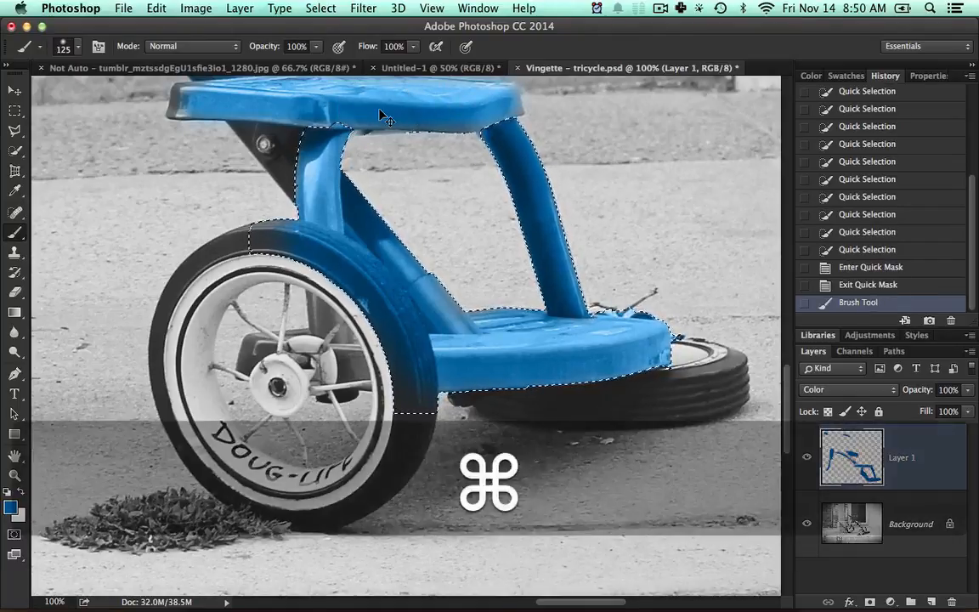
pyautogui.press('super+d')
# Erase the blue from the near rear tire with a size 80 Eraser at 50% and 100% opacity, and fit the whole photo in view.
pyautogui.press('e')
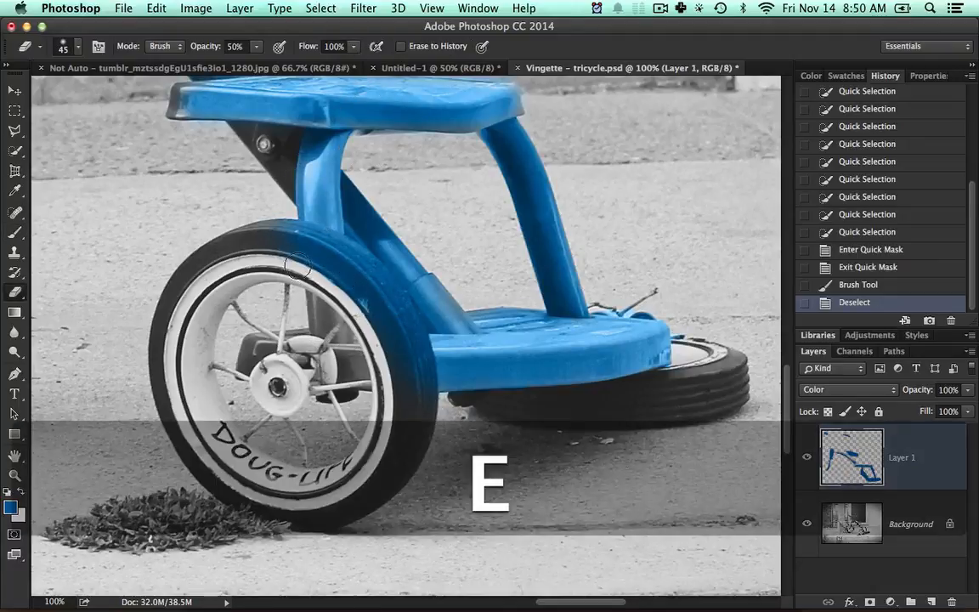
pyautogui.press(']')
pyautogui.press(']')
pyautogui.press(']')
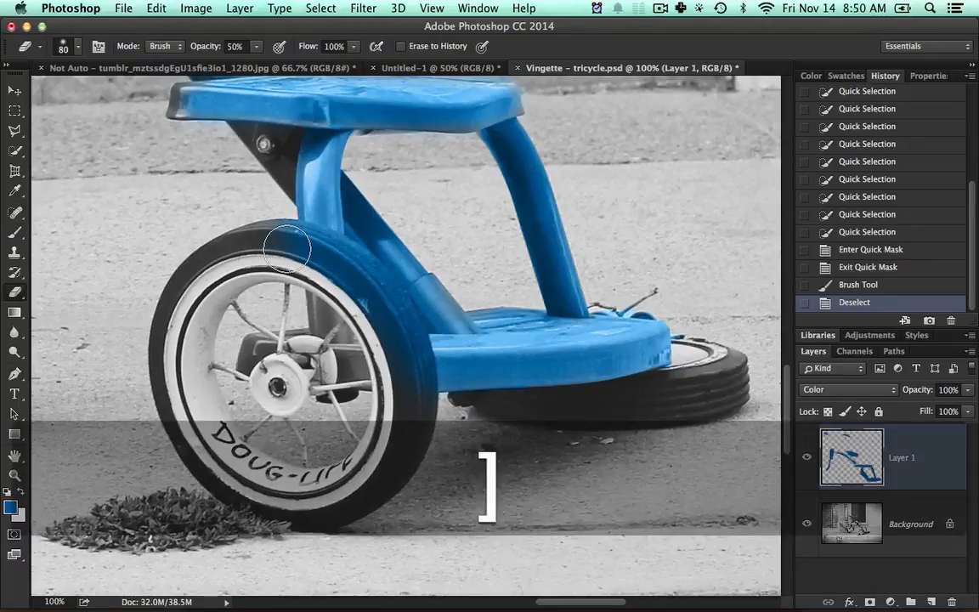
pyautogui.moveTo(259, 252)
pyautogui.mouseDown()
pyautogui.moveTo(296, 251)
pyautogui.moveTo(345, 274)
pyautogui.moveTo(400, 341)
pyautogui.moveTo(415, 396)
pyautogui.moveTo(376, 306)
pyautogui.moveTo(317, 253)
pyautogui.moveTo(288, 248)
pyautogui.mouseUp()
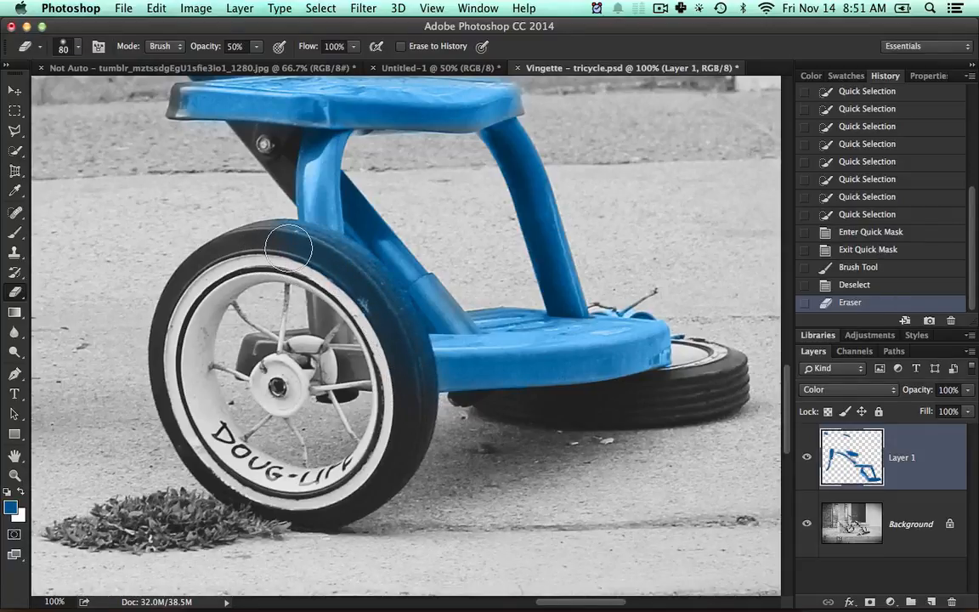
pyautogui.press('0')
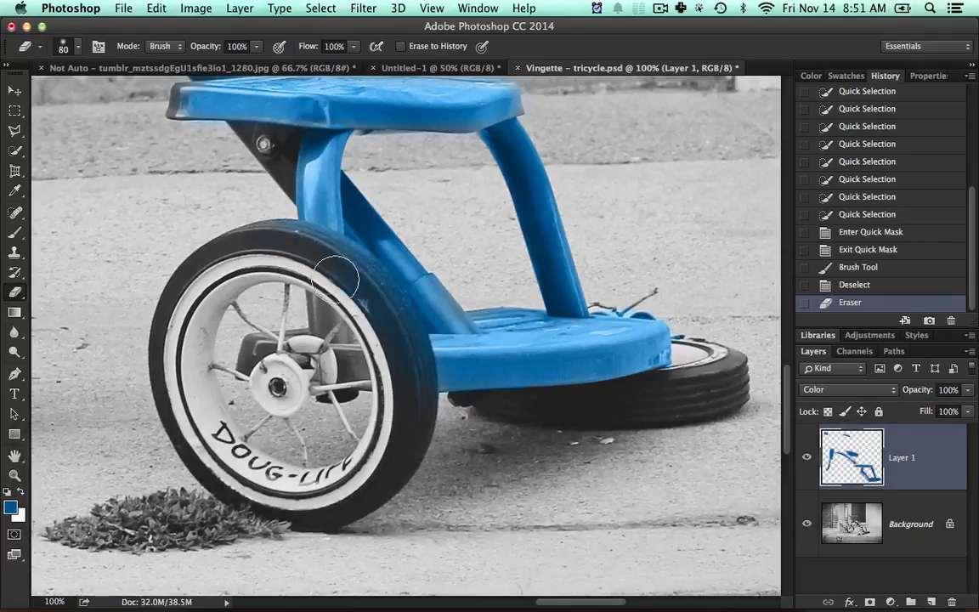
pyautogui.moveTo(398, 327)
pyautogui.mouseDown()
pyautogui.moveTo(407, 415)
pyautogui.moveTo(379, 367)
pyautogui.moveTo(319, 304)
pyautogui.moveTo(309, 272)
pyautogui.moveTo(262, 244)
pyautogui.mouseUp()
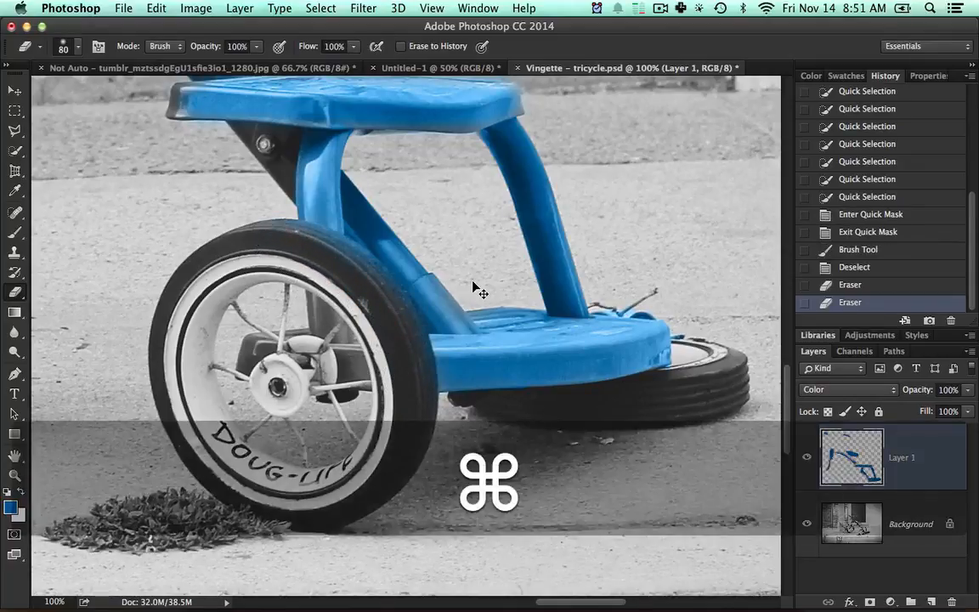
pyautogui.press('super+0')
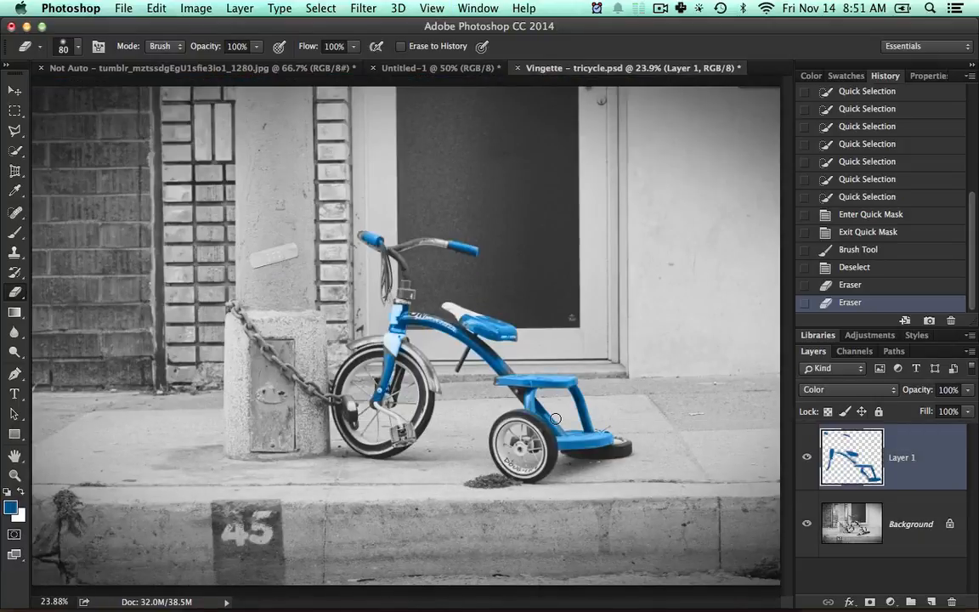